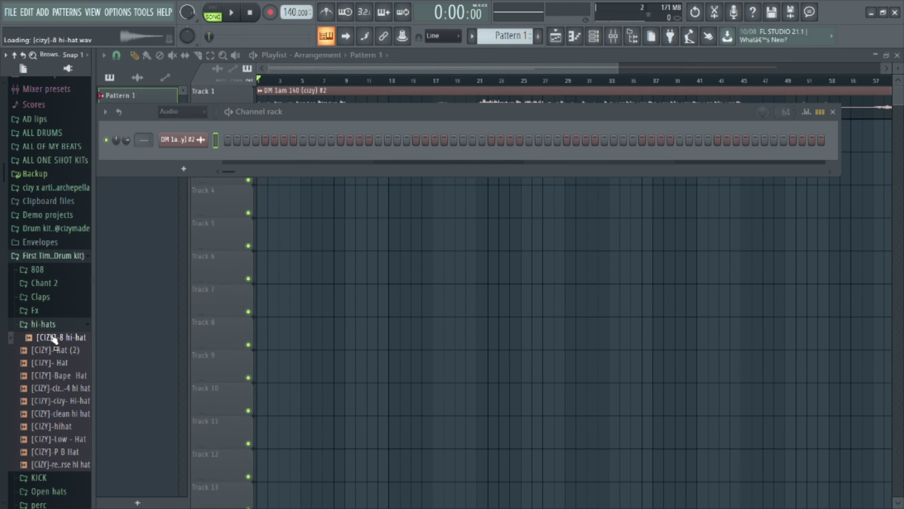
Step: Add the [CIZY]-8 hi-hat sample as a new channel and fill its row every 2 steps
left_click_drag(194, 153, 191, 154)
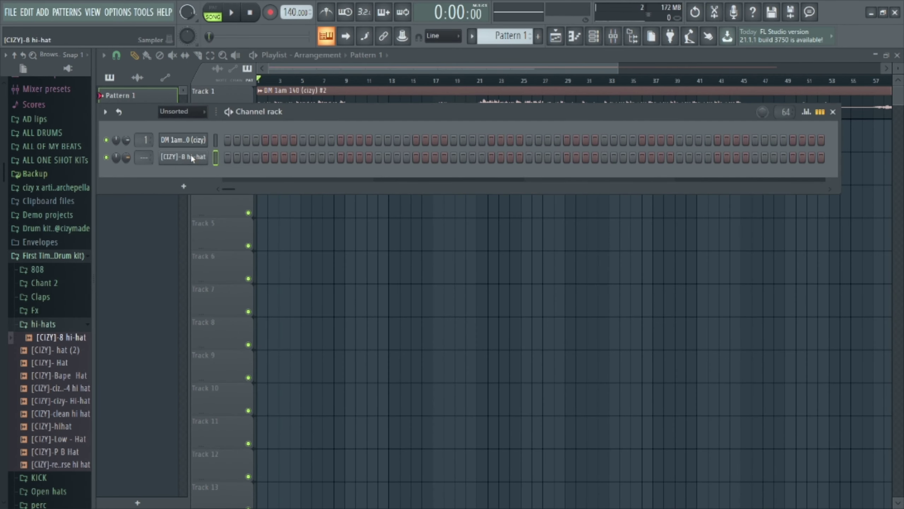
right_click(191, 154)
left_click(345, 185)
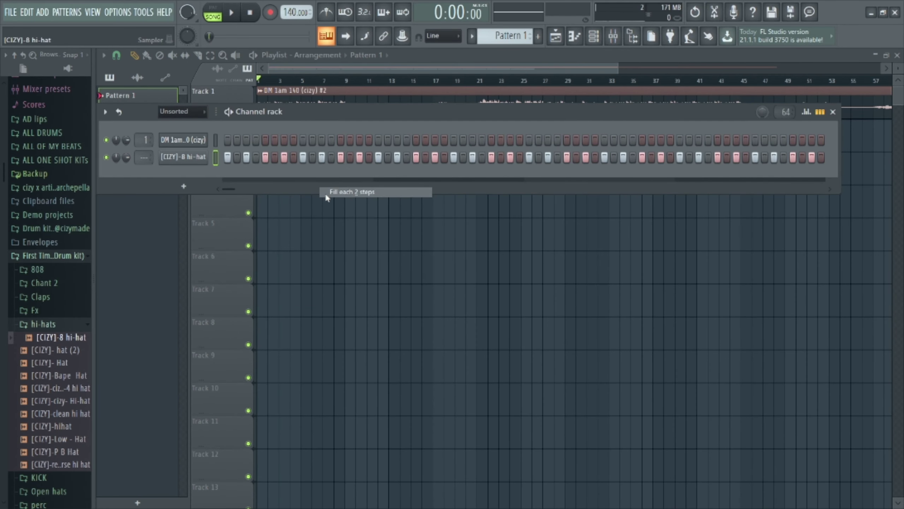
Step: Delete the DM 1am 140 (cizy) channel from the channel rack and collapse the browser
right_click(201, 140)
left_click(237, 256)
key("space")
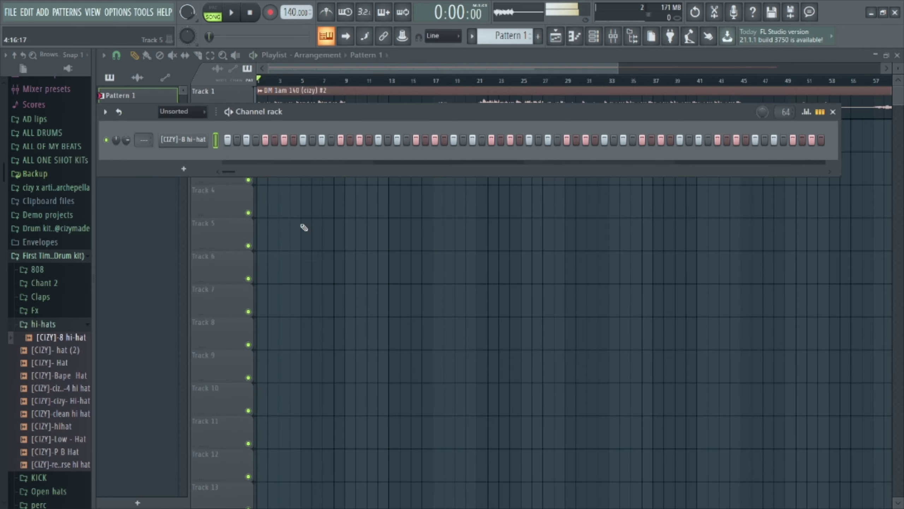
left_click_drag(92, 248, 2, 294)
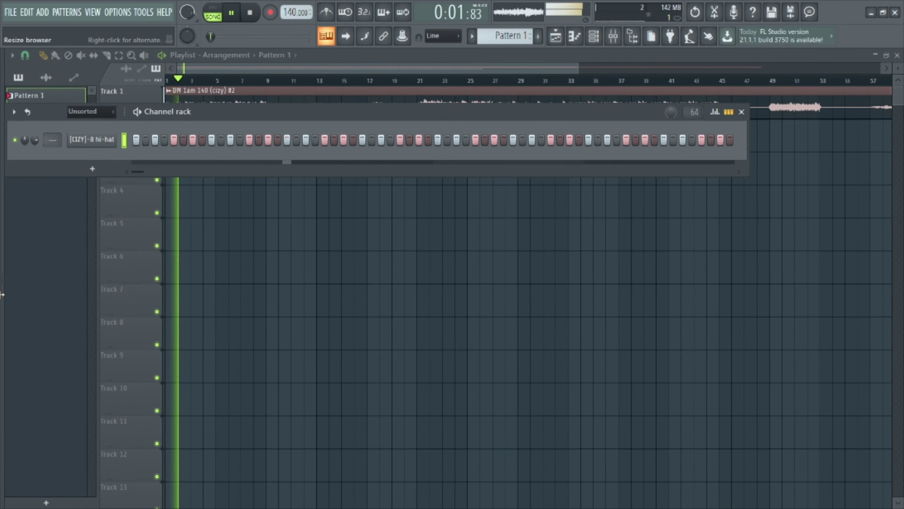
key("space")
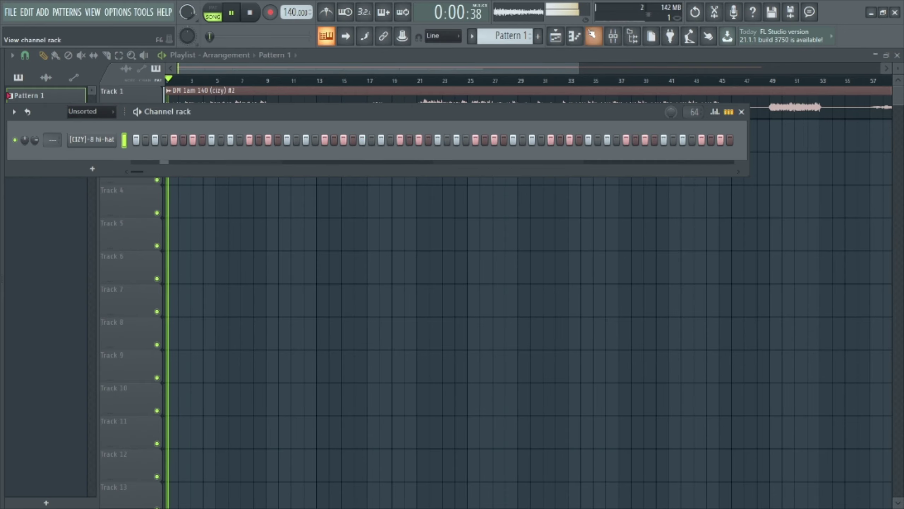
Step: Open the hi-hat notes in the piano roll, choose the Paint tool and lengthen the notes to close the gaps between them
key("F7")
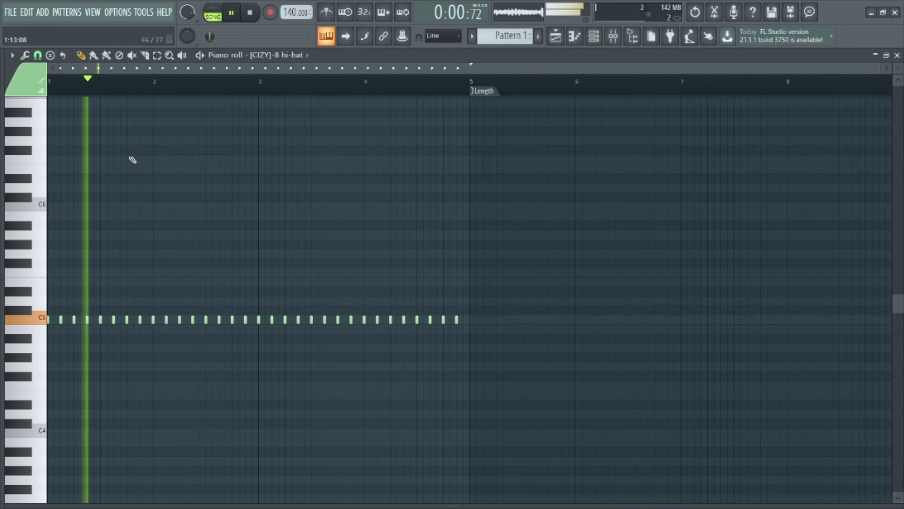
key("space")
left_click(106, 55)
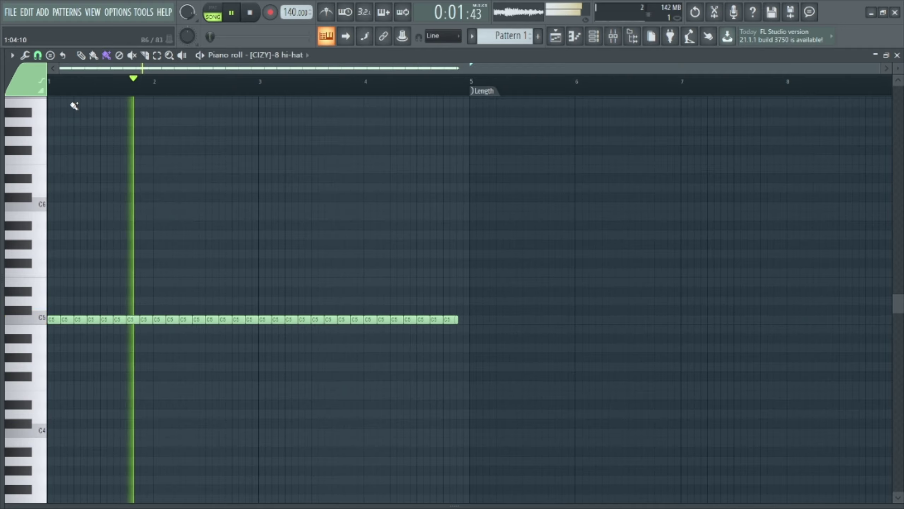
key("space")
key("space")
scroll(68, 91, "up", 1)
scroll(69, 91, "up", 5)
key("space")
key("space")
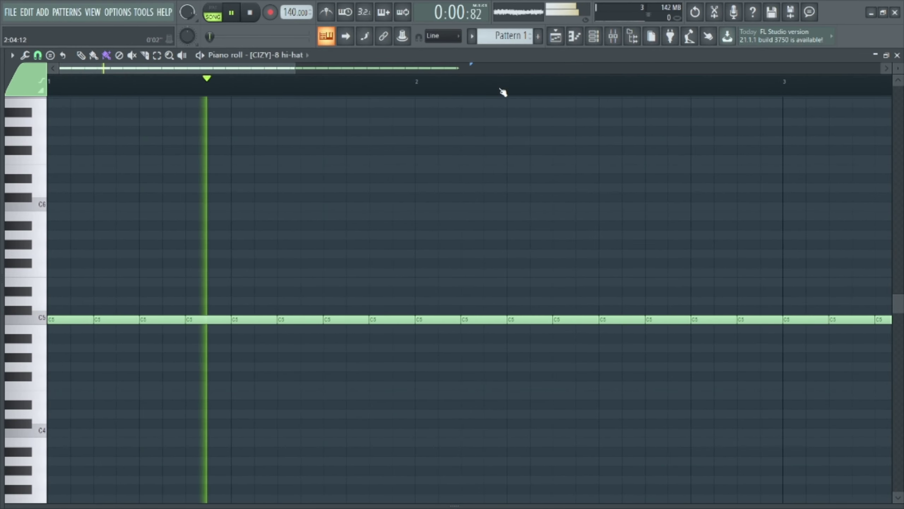
key("space")
Step: Check the settings of the DM 1am 140 (cizy) #2 audio clip from the playlist
left_click(557, 36)
double_click(338, 110)
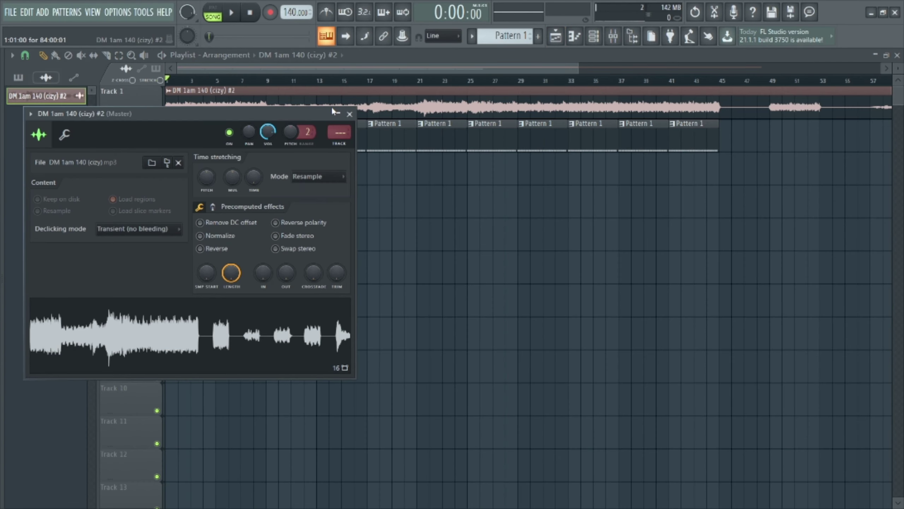
left_click(338, 112)
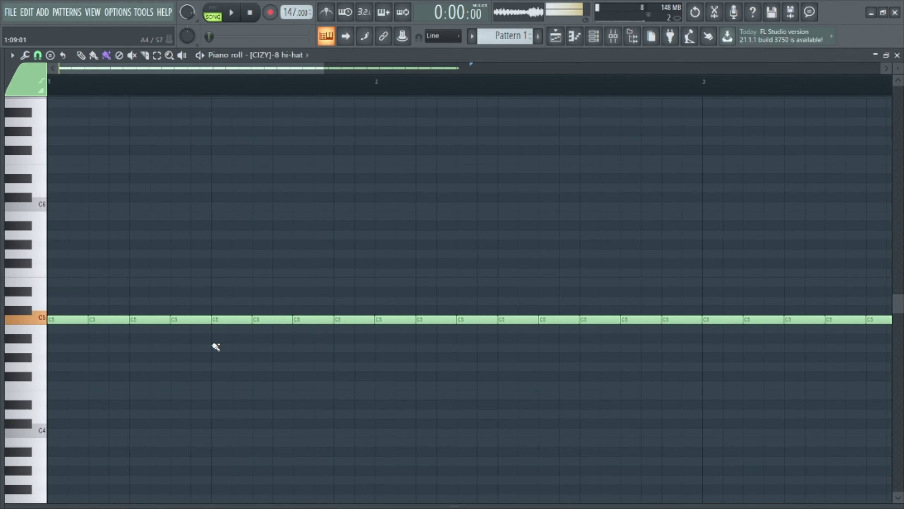
Step: With snap set to 1/3 step, paint a three-note A#4 roll at step 9 of bar 1 and one G#4 note at step 13
left_click(41, 56)
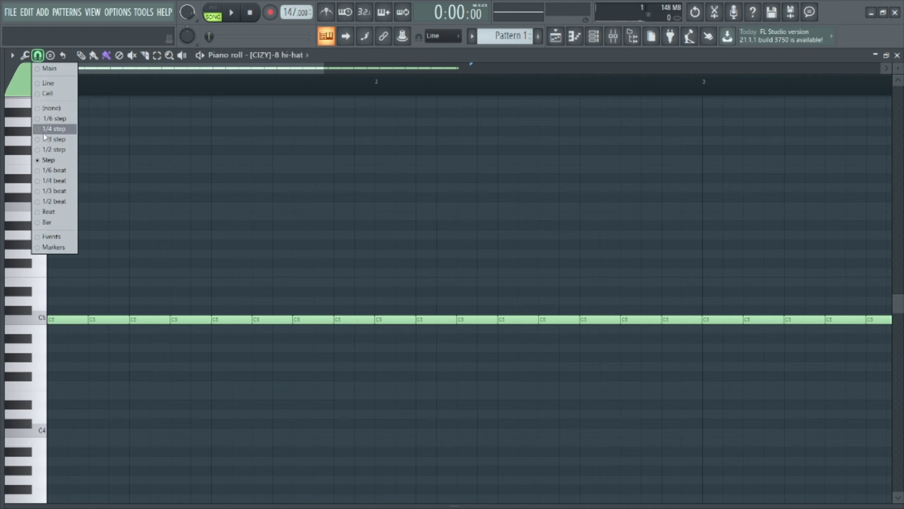
left_click(58, 144)
key("space")
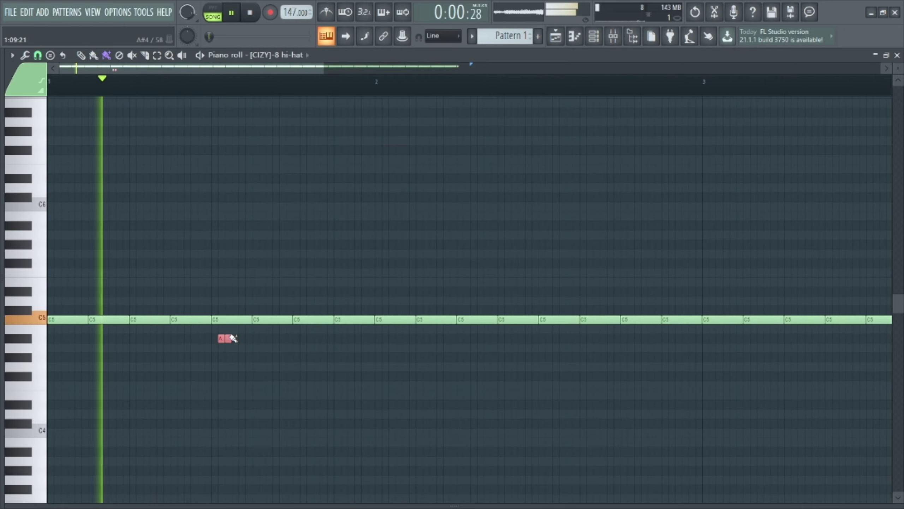
left_click_drag(218, 338, 230, 338)
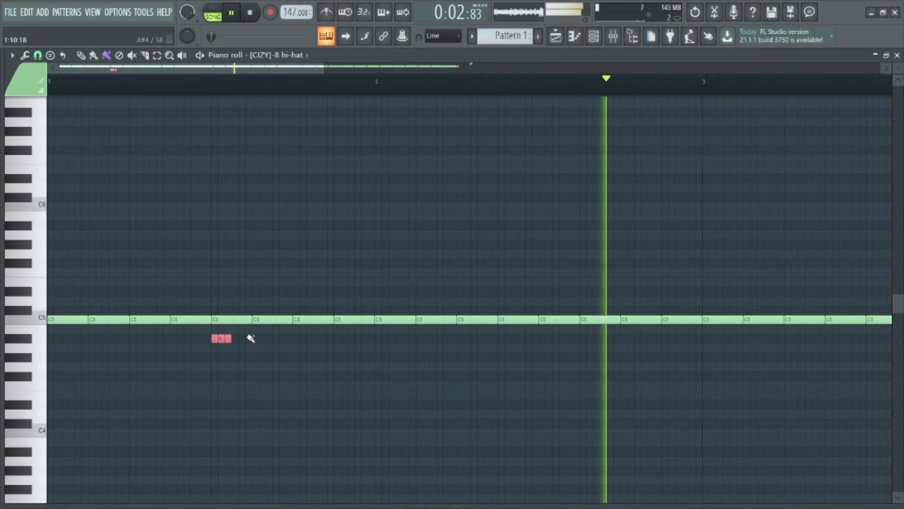
left_click(297, 357)
key("space")
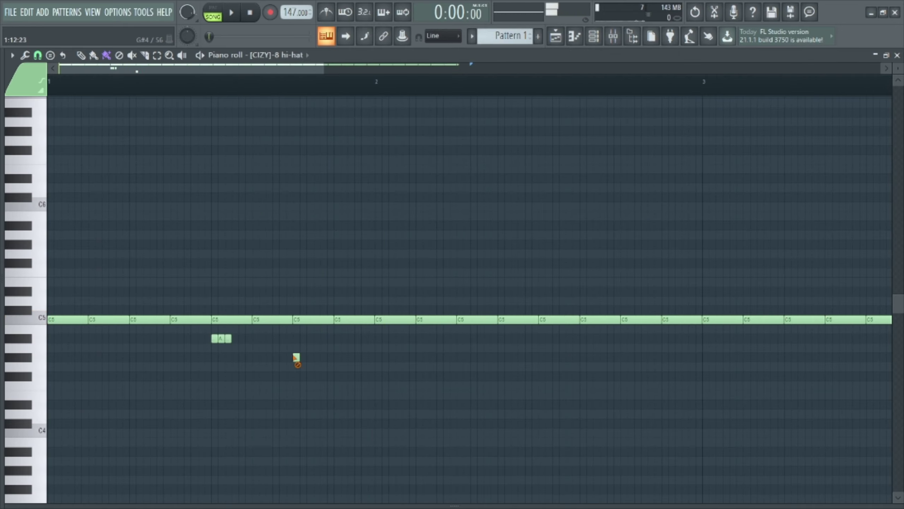
key("space")
left_click_drag(439, 367, 447, 367)
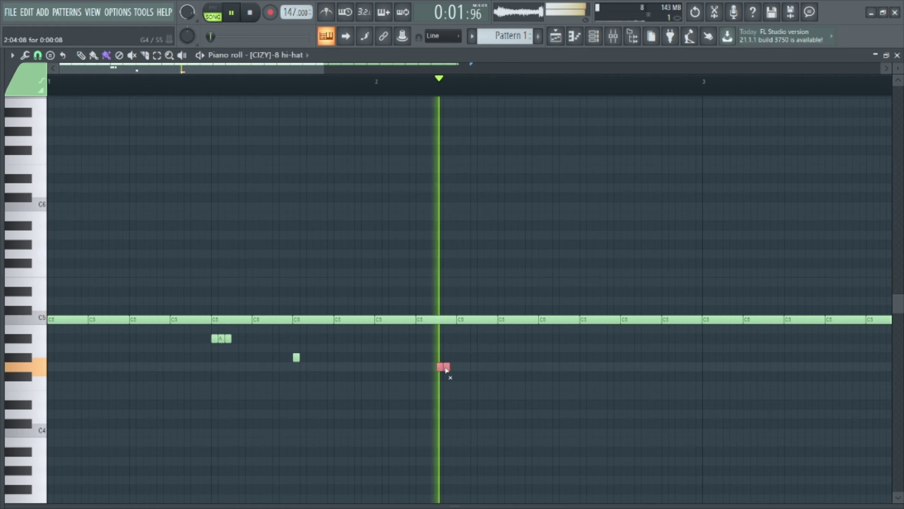
right_click(448, 368)
key("space")
Step: Paint three A#4 hi-hat notes from step 3 of bar 2, leaving a 1/3-step gap between them
key("space")
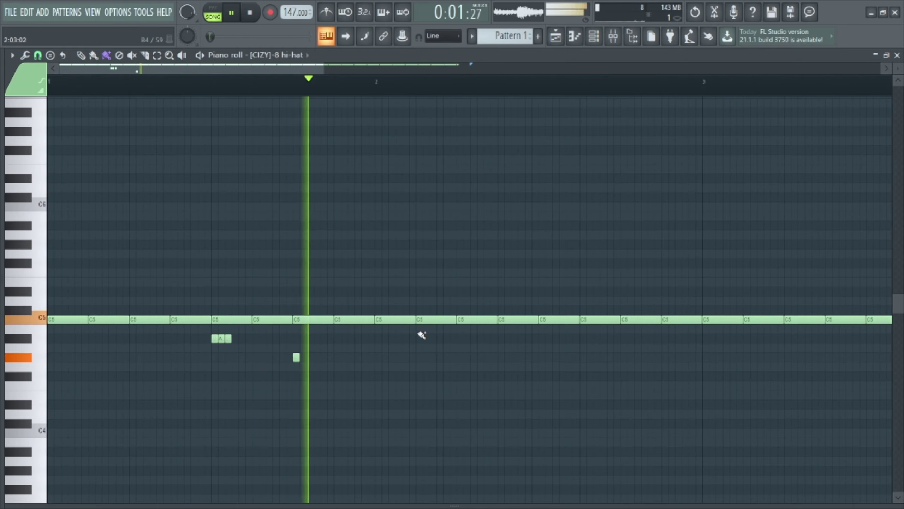
left_click_drag(420, 337, 428, 337)
right_click(429, 338)
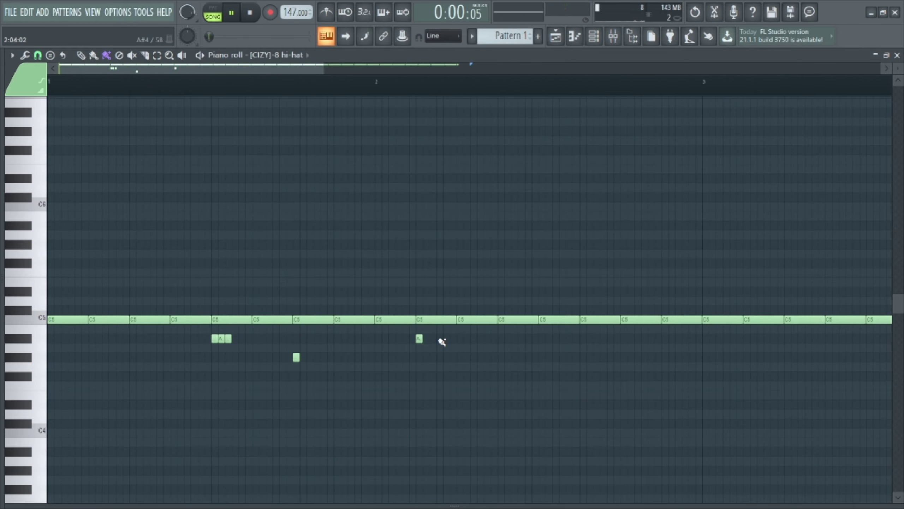
left_click(433, 338)
left_click(447, 338)
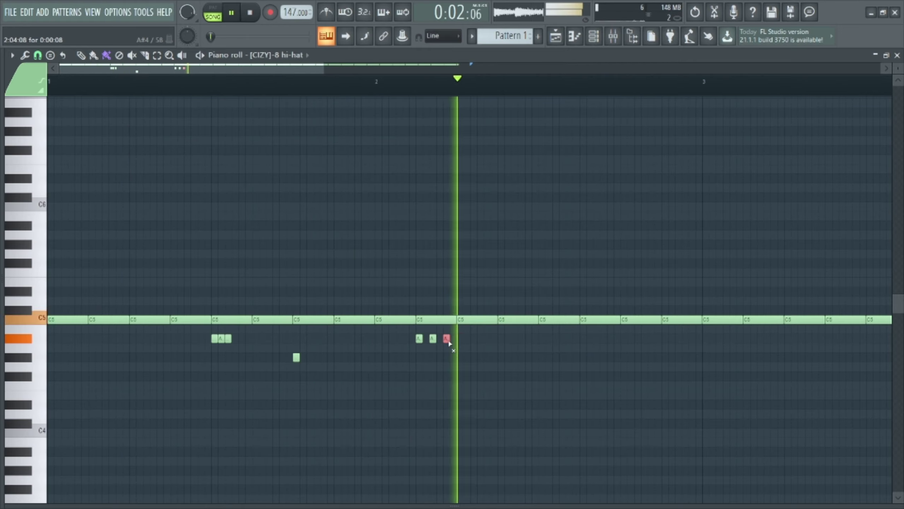
Step: Add a three-note A#4 roll at step 11 of bar 2 and a single G#4 note at step 13
key("space")
left_click(586, 338)
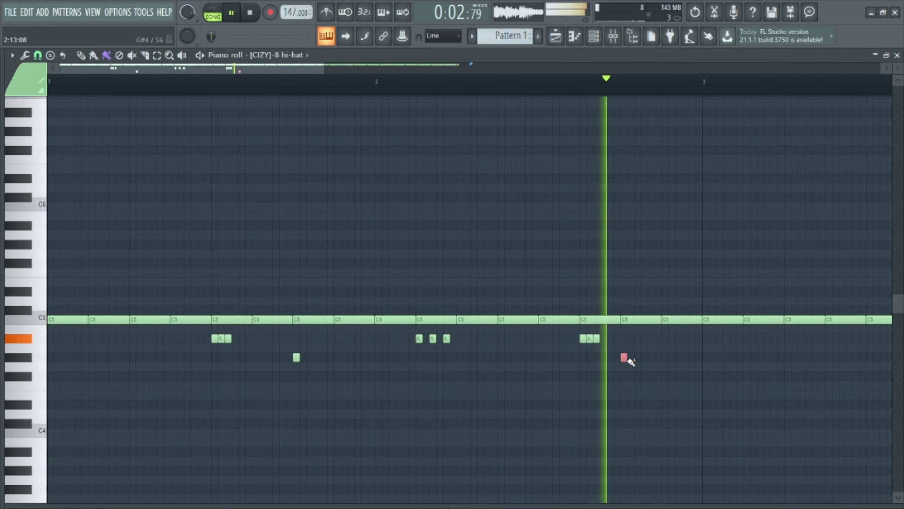
left_click(625, 357)
Step: Select the added lower-pitched hi-hat notes and lower the velocities of those in bar 1 in a descending ramp
left_click_drag(215, 325, 633, 460)
left_click(454, 506)
left_click_drag(206, 375, 269, 429)
left_click_drag(285, 381, 306, 400)
key("space")
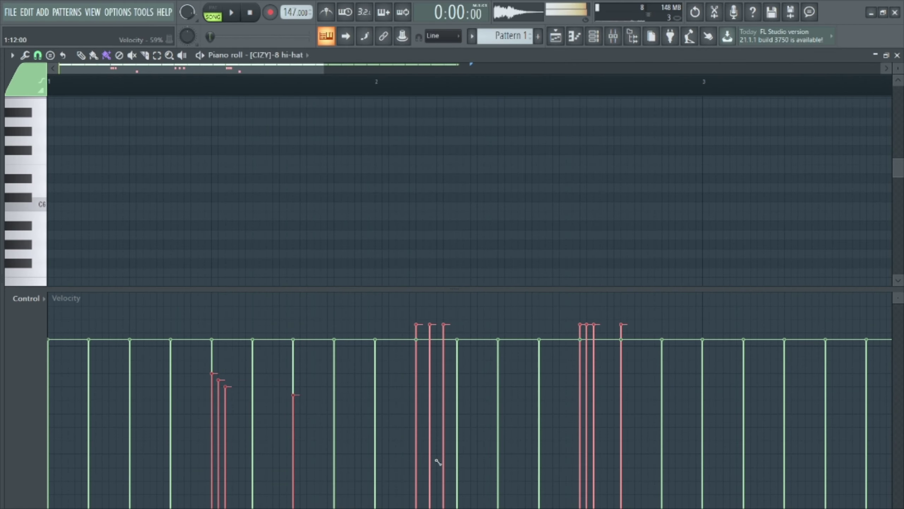
Step: Lower the velocities of the added hi-hat notes in bar 2 in descending ramps and hide the velocity lane
key("space")
left_click_drag(407, 415, 459, 427)
left_click_drag(570, 404, 647, 442)
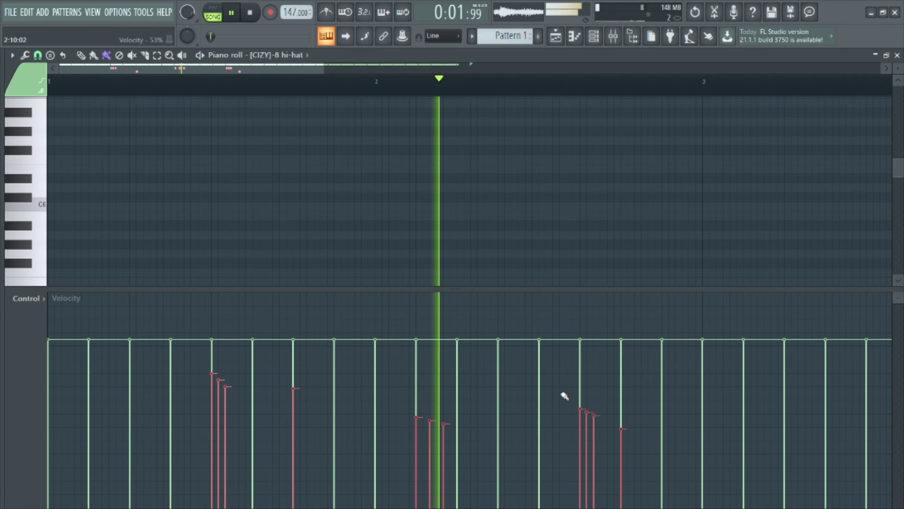
left_click_drag(577, 380, 646, 436)
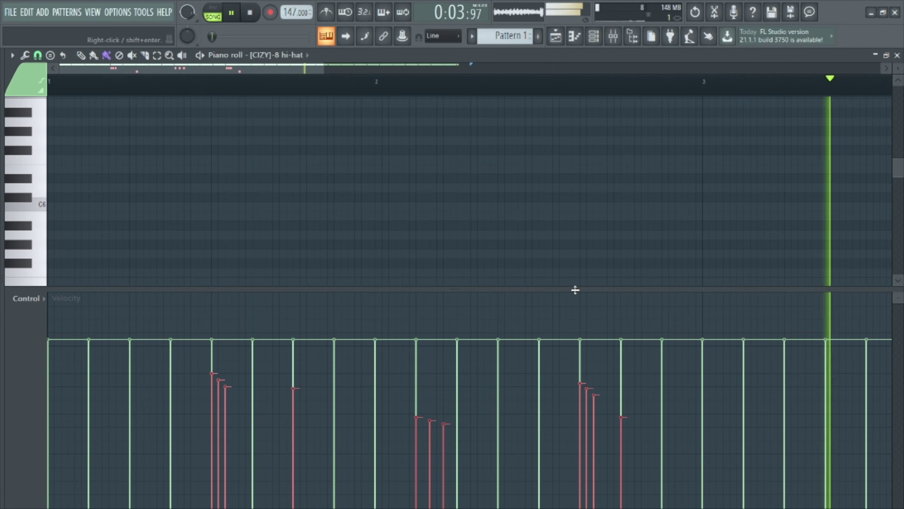
left_click_drag(575, 289, 531, 499)
Step: Delete the C5 hi-hat note at step 11 of bar 2, and remove and restore the C5 note at step 3
key("space")
key("space")
right_click(590, 319)
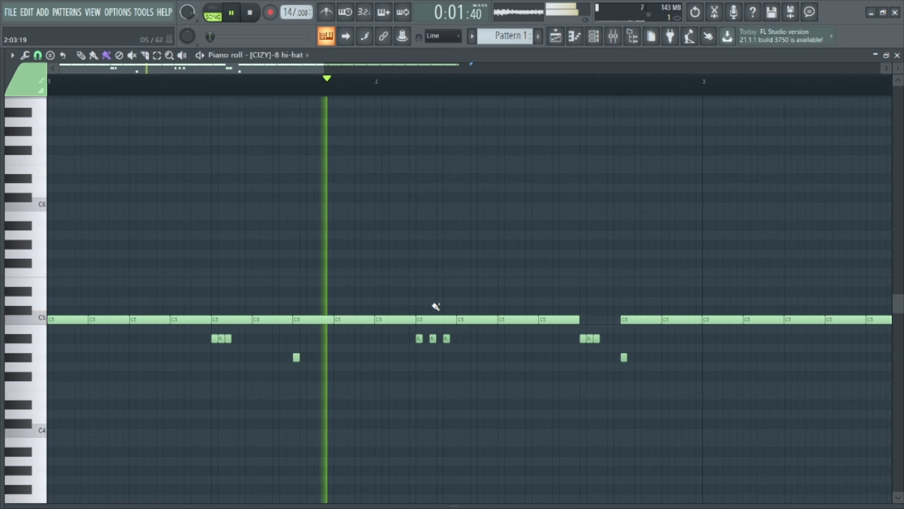
right_click(432, 319)
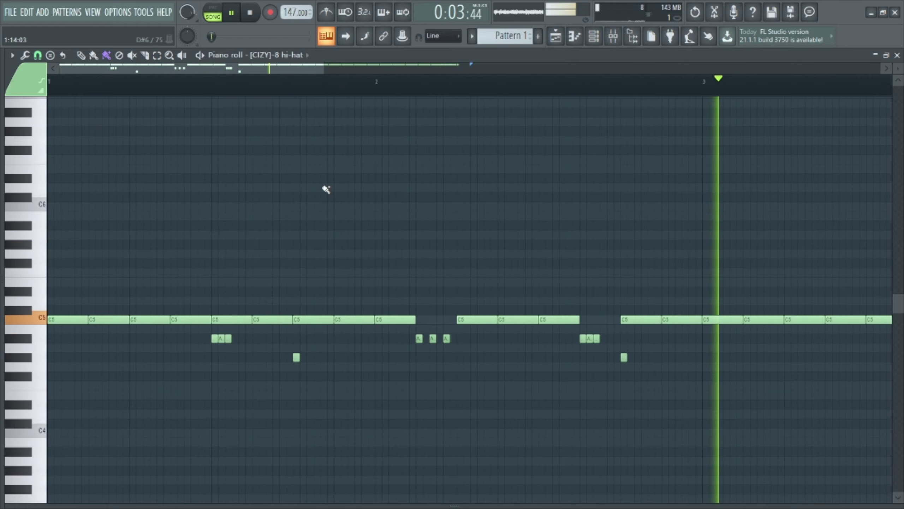
left_click(400, 320, "ctrl")
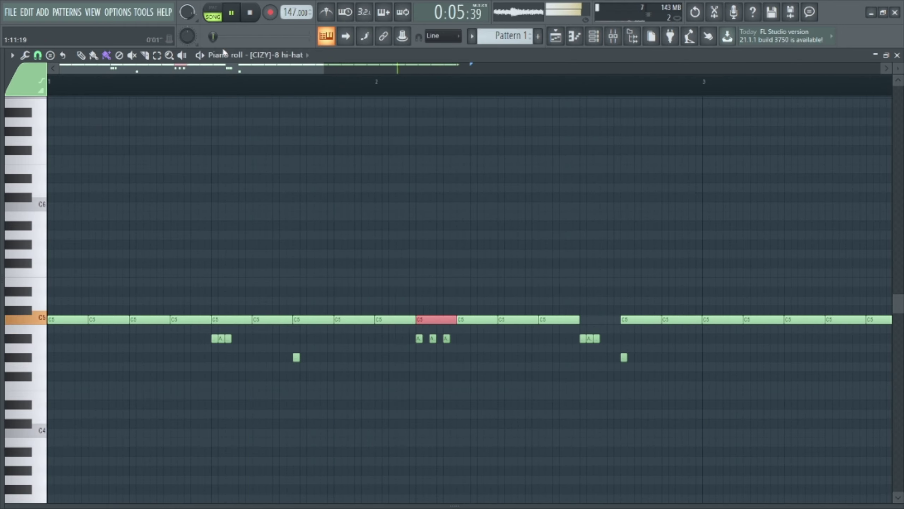
key("space")
Step: Delete the hi-hat notes from bar 3 onward and duplicate the first two bars into bars 3 and 4
scroll(168, 99, "down", 5, "ctrl")
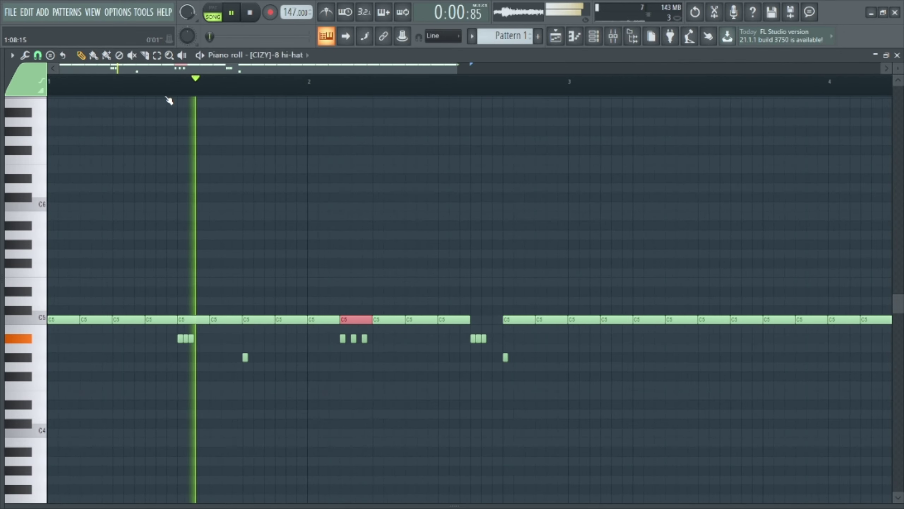
left_click_drag(633, 436, 341, 247)
key("Delete")
key("ctrl+a")
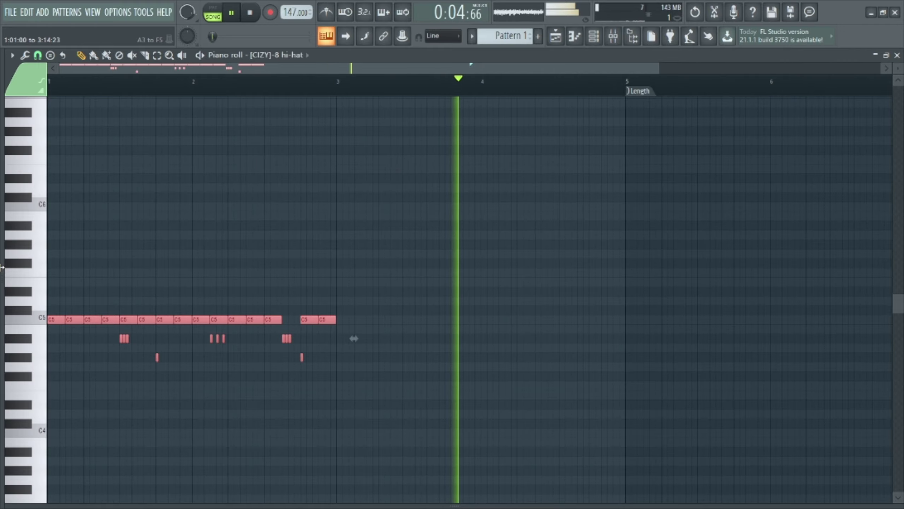
key("ctrl+b")
key("space")
Step: Preview samples in the drum kit's Snare folder and add [CIZY]-88 Snare to the channel rack
key("F6")
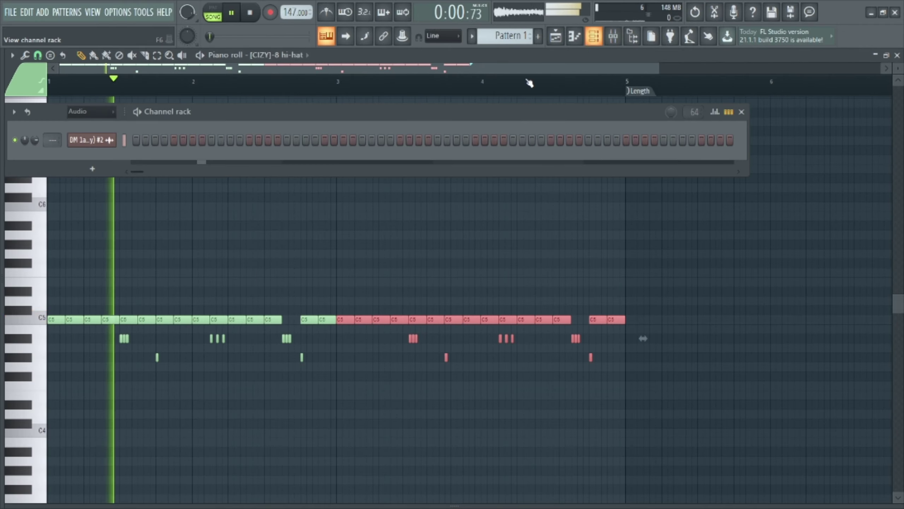
key("alt+F8")
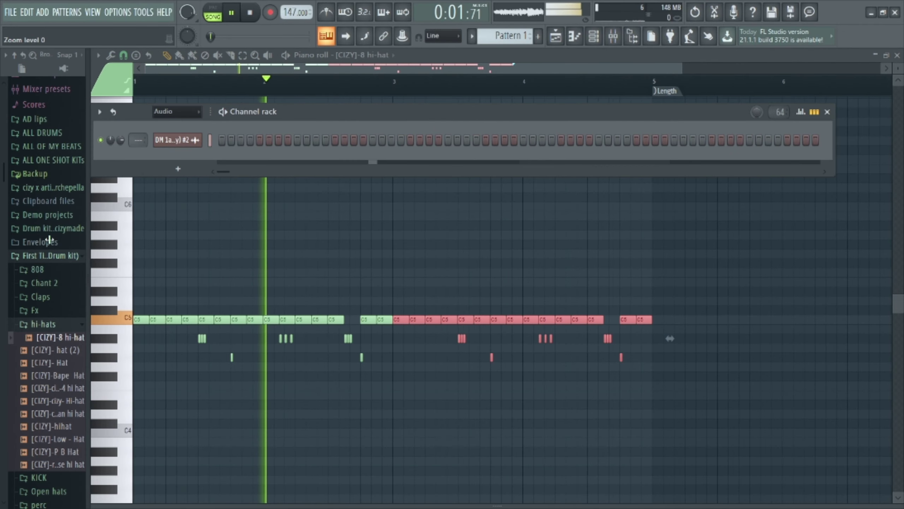
left_click(44, 324)
left_click(52, 378)
left_click(60, 439)
scroll(59, 445, "down", 3)
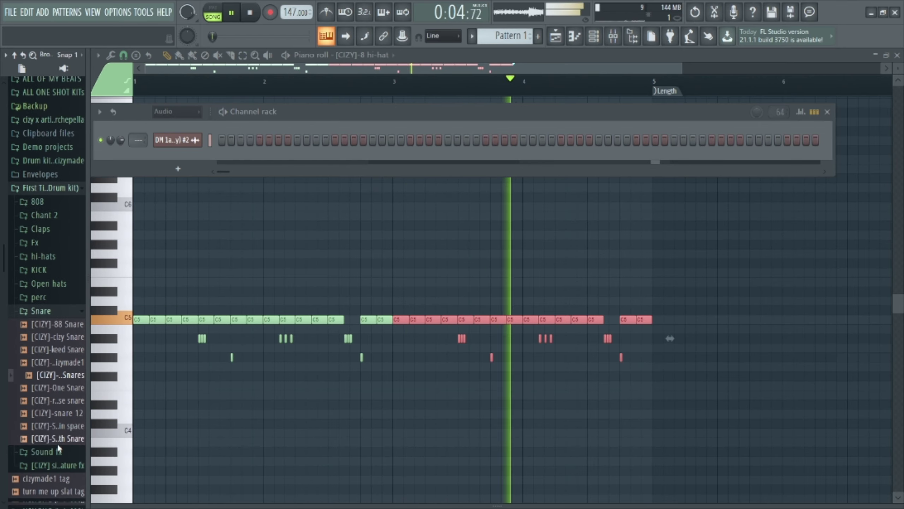
left_click(61, 416)
left_click_drag(61, 424, 182, 157)
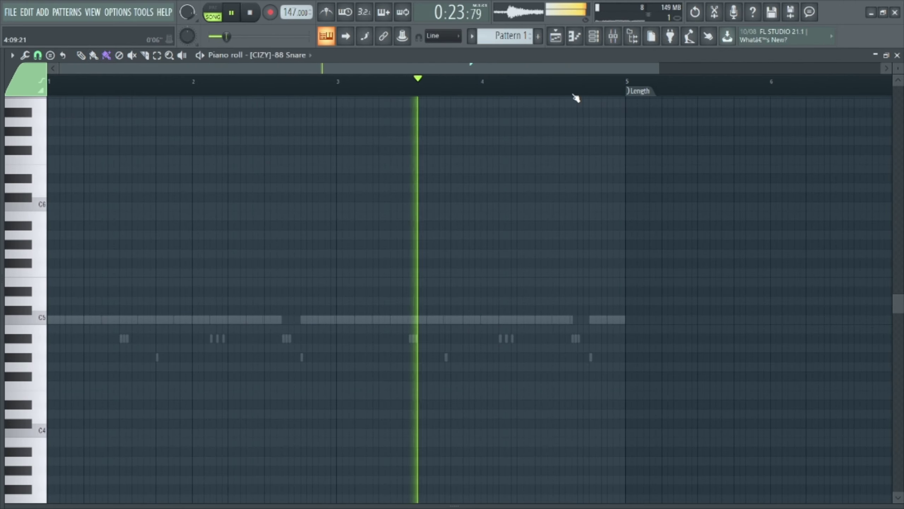
Step: Place three spaced B4 snare notes from step 13 of bar 4 and slope their velocities downward
scroll(612, 93, "up", 4)
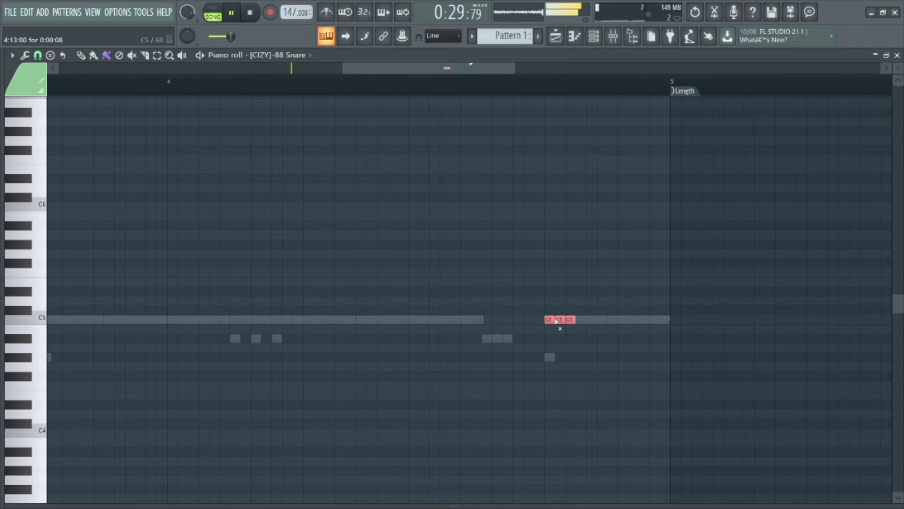
left_click(591, 320)
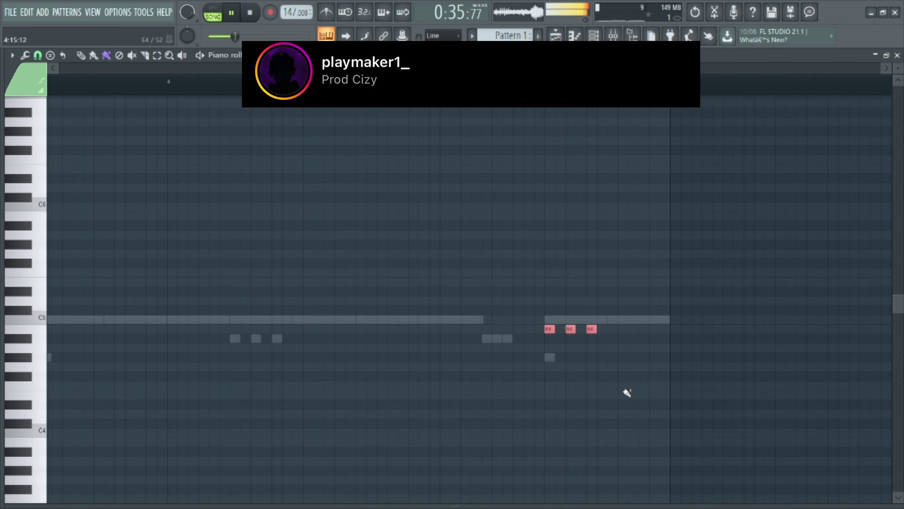
left_click_drag(491, 505, 563, 244)
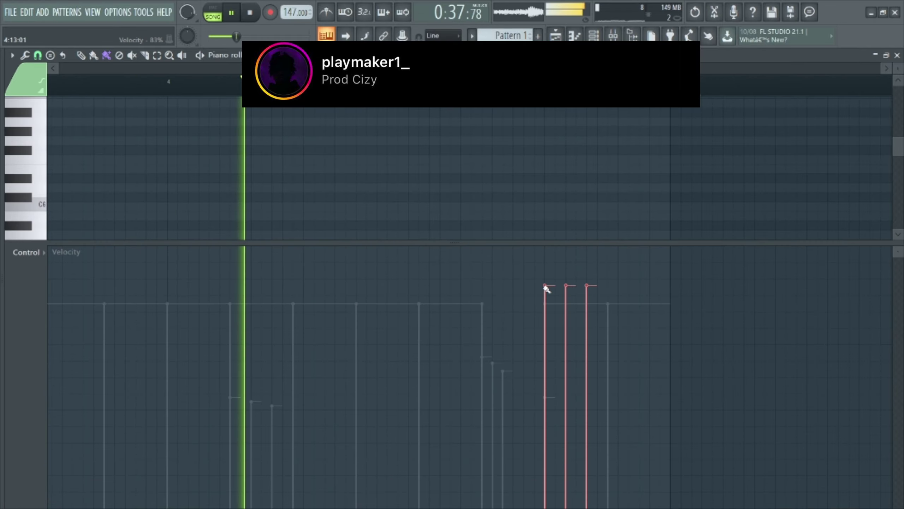
left_click_drag(545, 287, 596, 327)
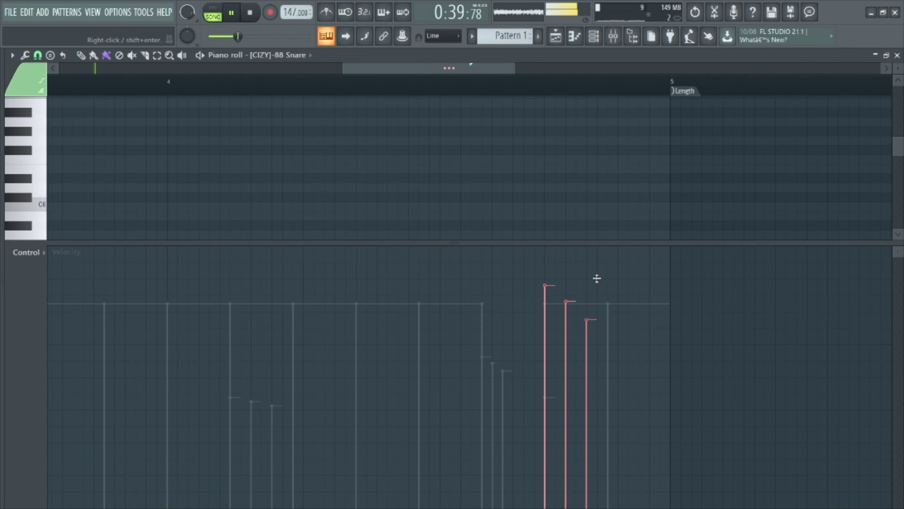
Step: Add a fourth spaced B4 snare note after the three in bar 4, continuing the downward velocity slope, and collapse the velocity lane
left_click_drag(596, 243, 579, 337)
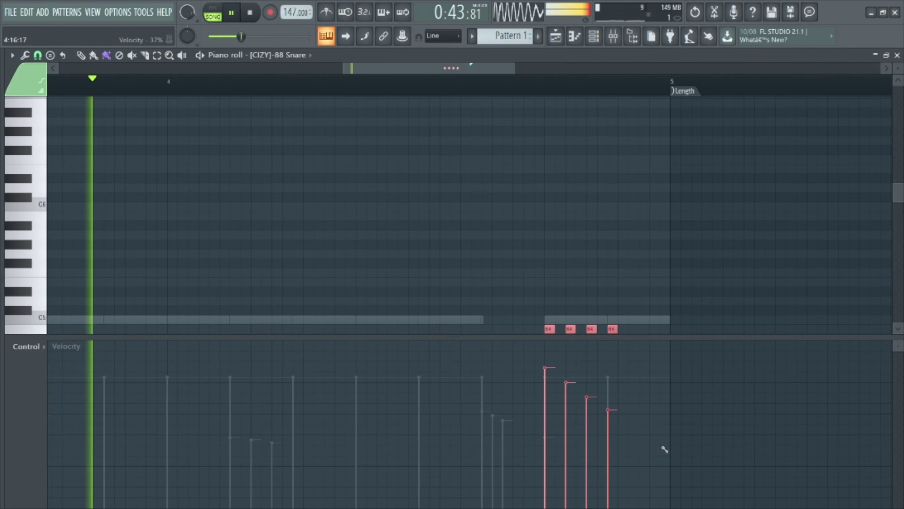
left_click_drag(633, 337, 682, 501)
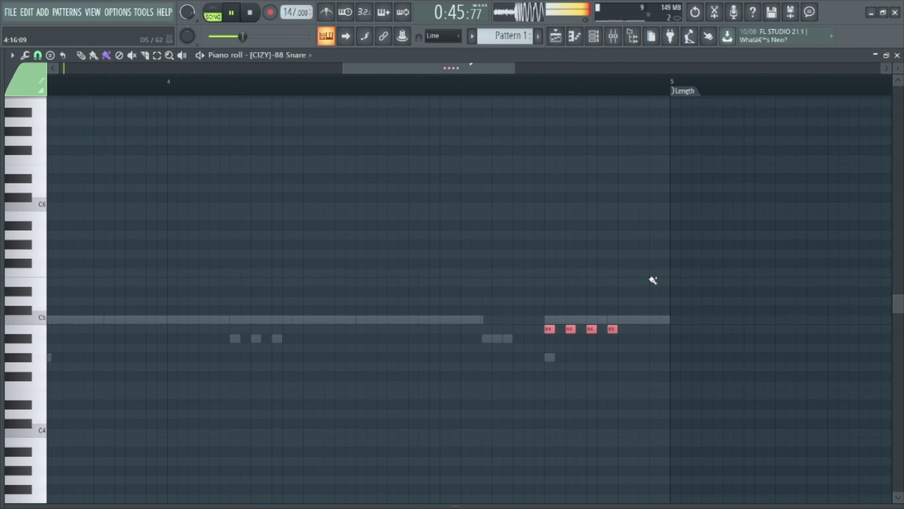
scroll(632, 94, "down", 4)
Step: Place open hat hits on steps 1 and 33 of the pattern
key("F6")
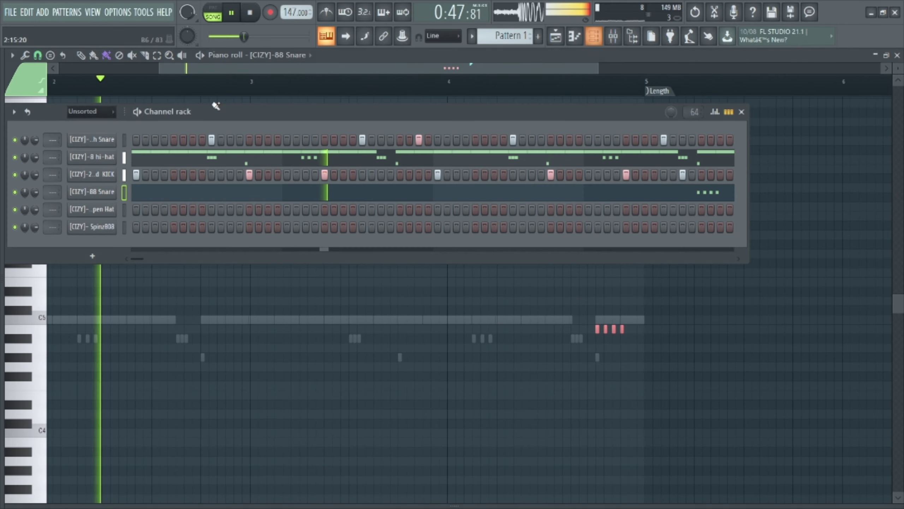
left_click(136, 209)
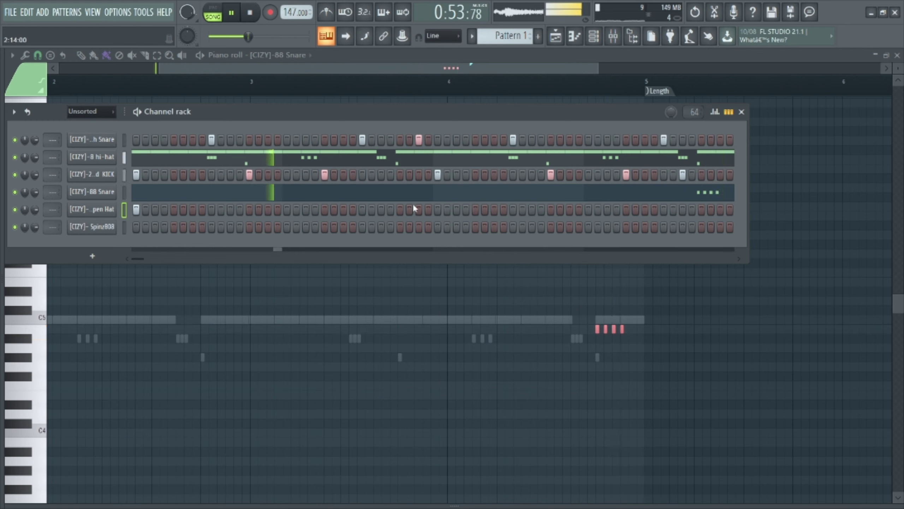
left_click(437, 209)
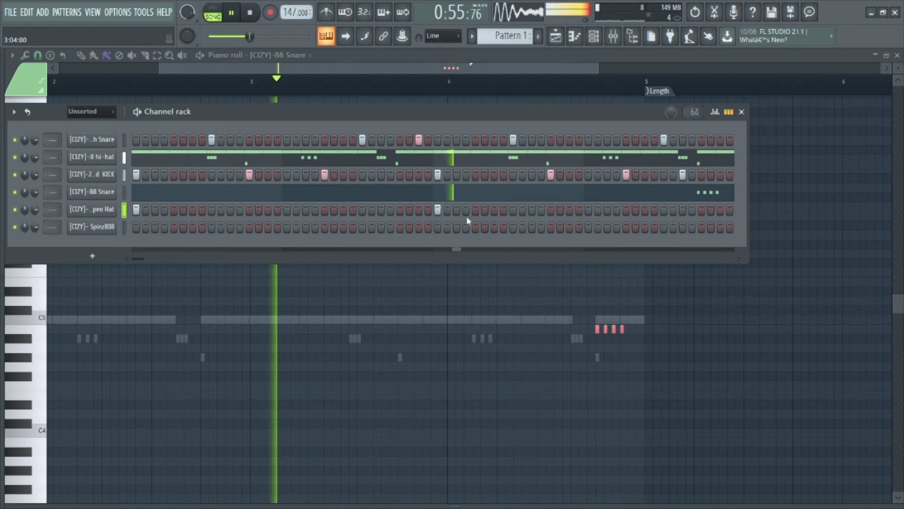
Step: Copy the kick channel's steps and paste them into the [CIZY]- Spinz808 channel
left_click(121, 226)
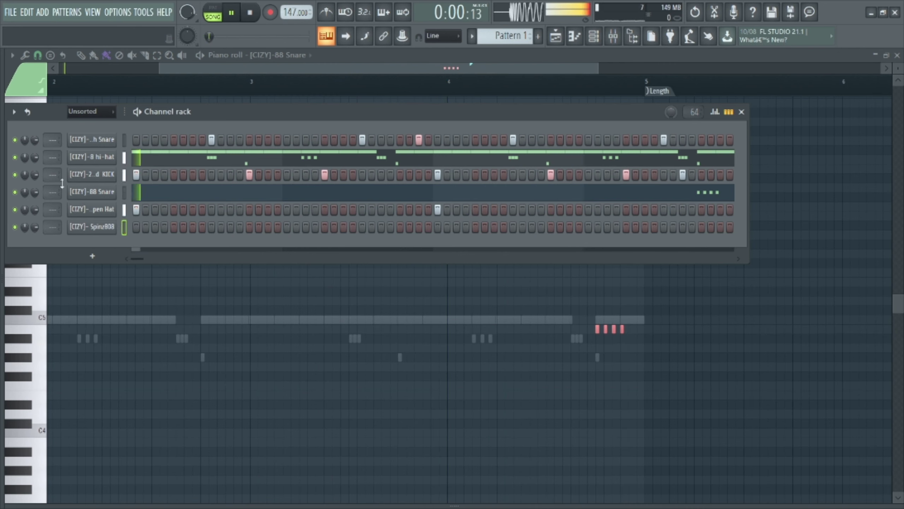
right_click(115, 170)
left_click(264, 182)
right_click(116, 222)
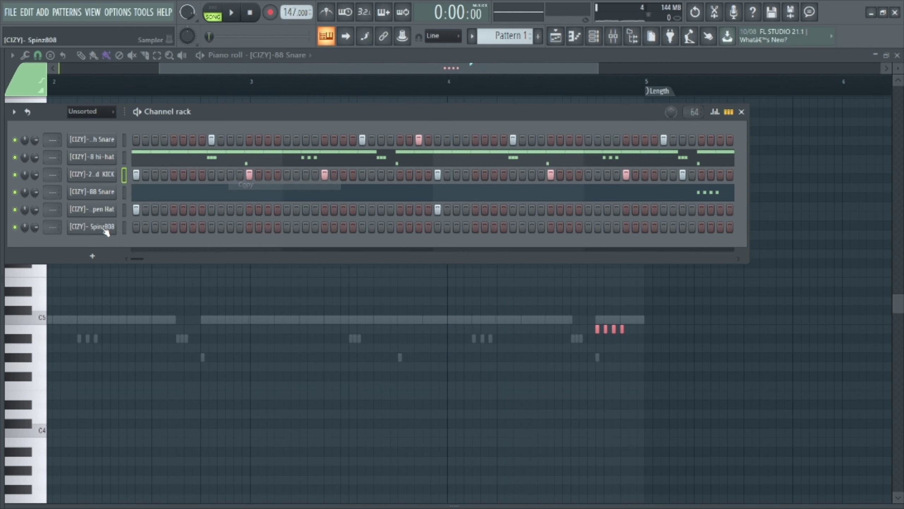
left_click(231, 247)
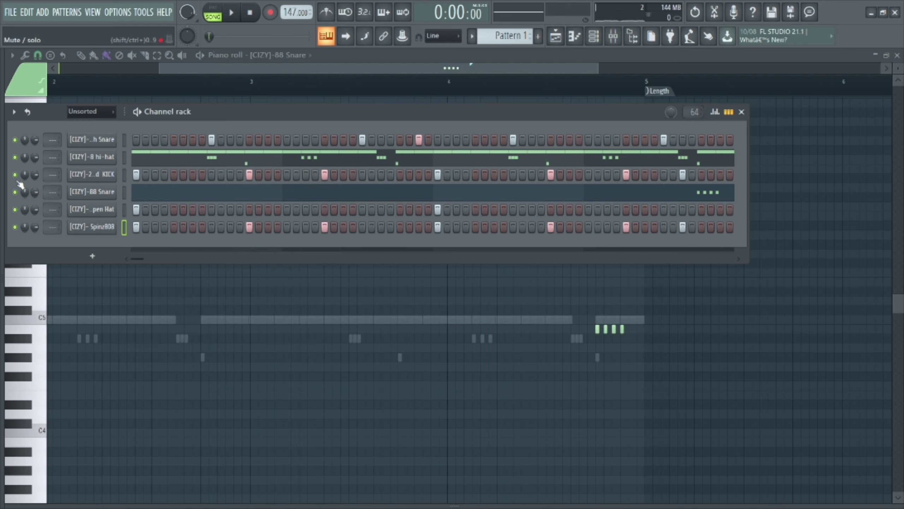
Step: Mute the kick and stretch the Spinz808 C5 notes until each meets the following one, with the last ending at bar 5
left_click(575, 37)
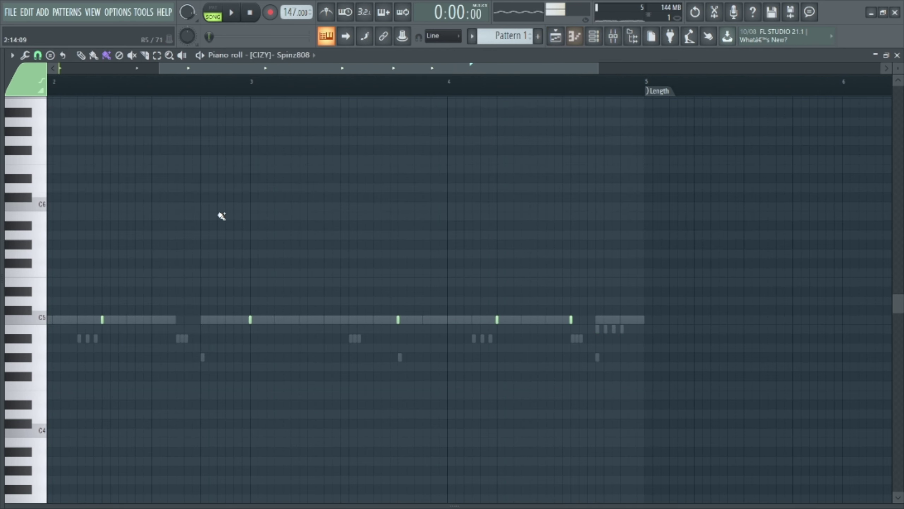
key("ctrl+l")
key("space")
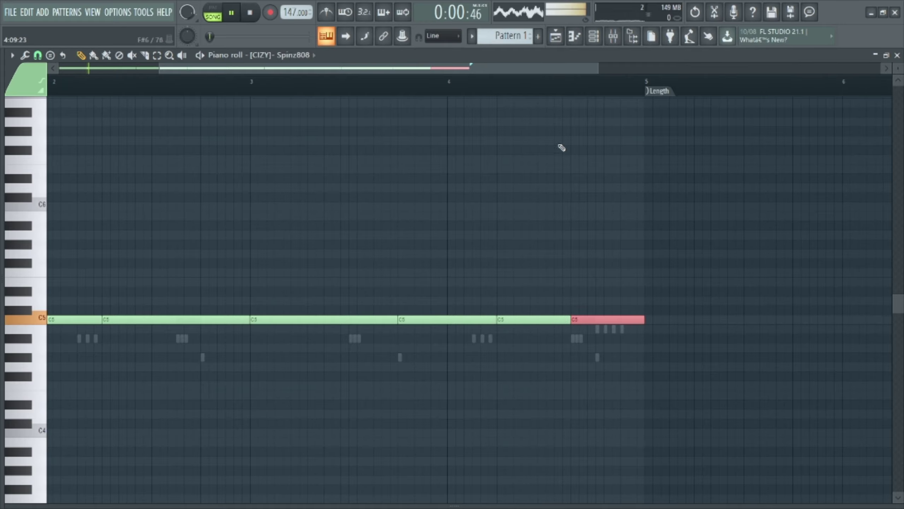
scroll(545, 91, "down", 4)
key("space")
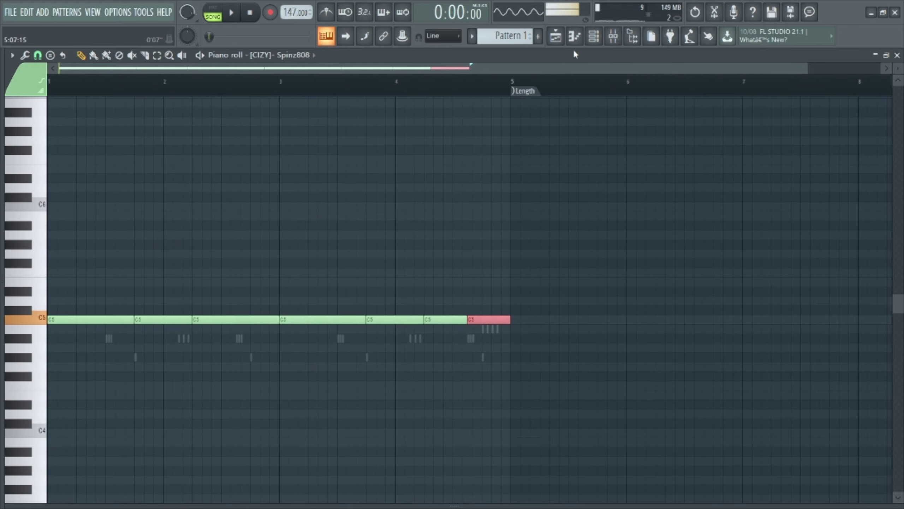
Step: Enable the Spinz808 sampler's volume envelope with the hold at maximum, raise its Boost slightly, and play the result
left_click(600, 35)
left_click(115, 227)
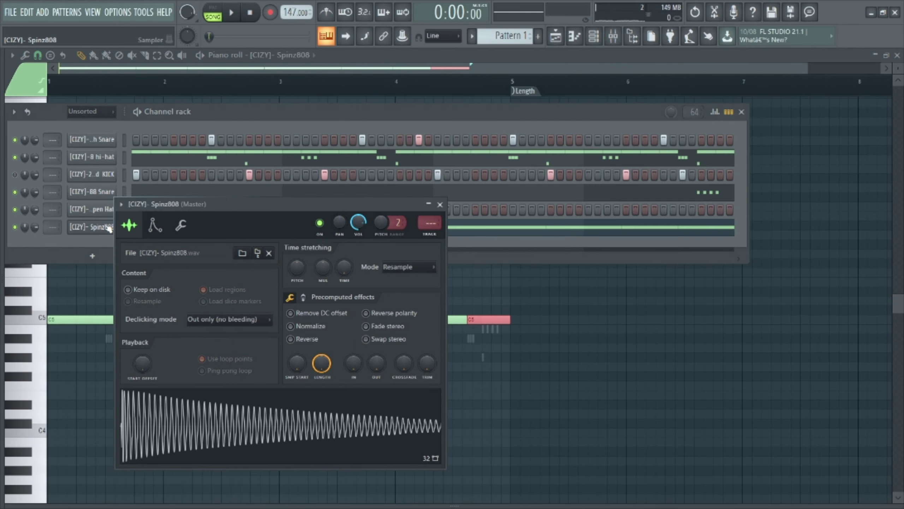
left_click(160, 226)
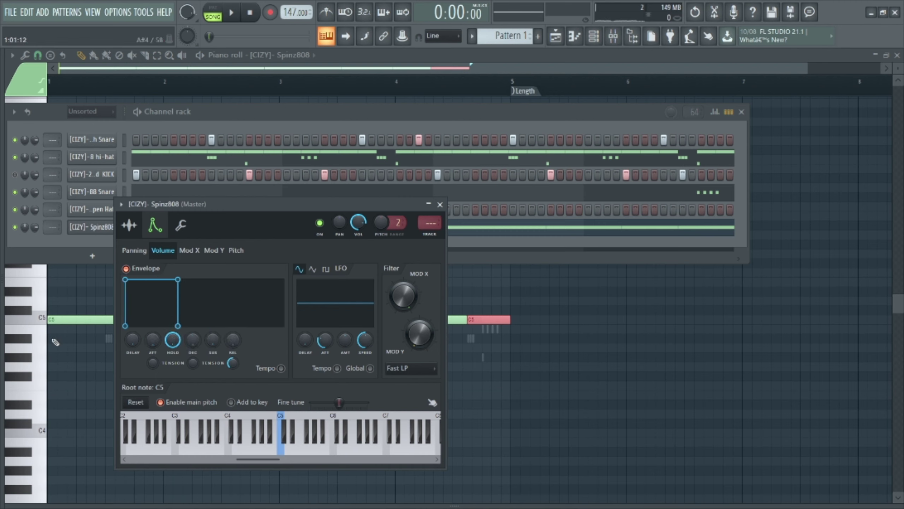
left_click(129, 224)
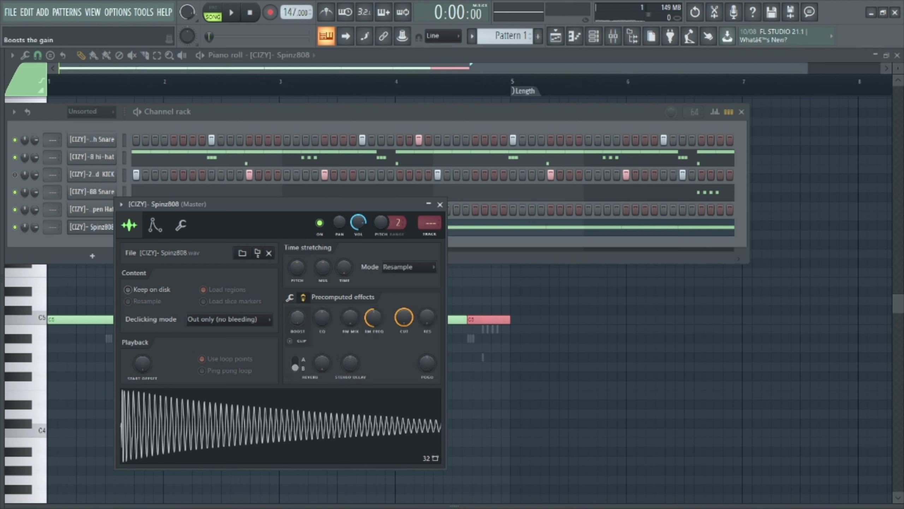
left_click_drag(297, 316, 297, 312)
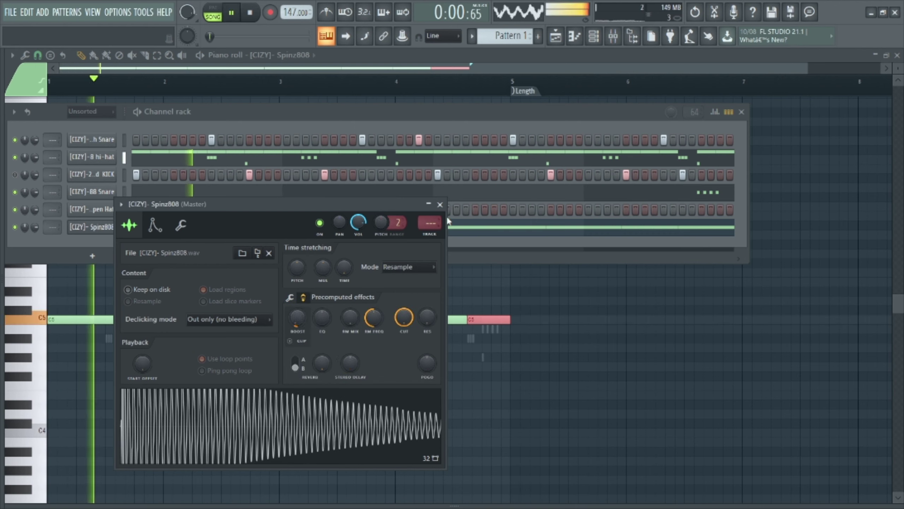
key("space")
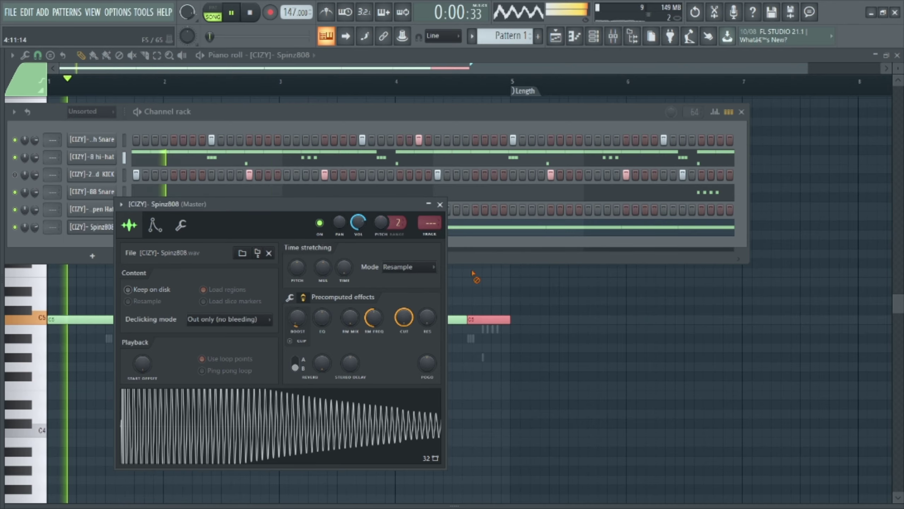
Step: Transpose the Spinz808 C5 note starting at step 5 of bar 2 to F5
left_click(473, 272, "ctrl")
left_click(206, 318, "ctrl")
key("ctrl+Up")
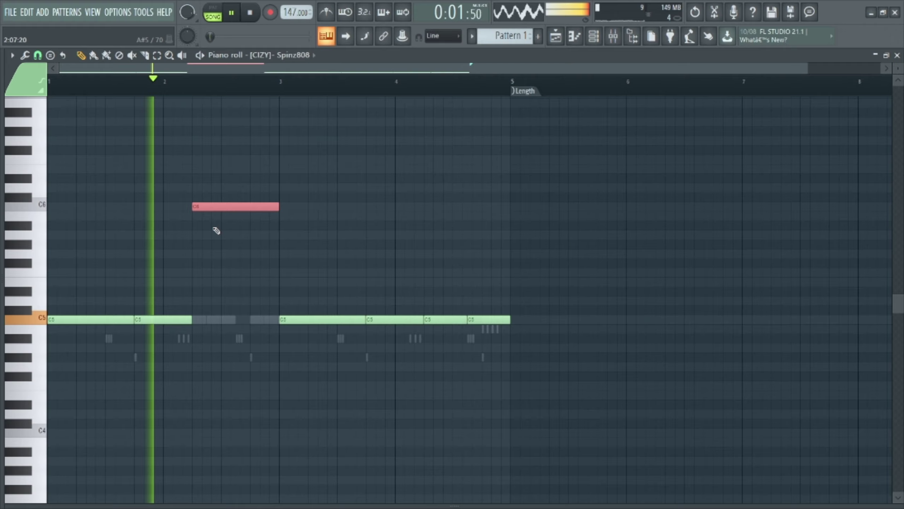
key("space")
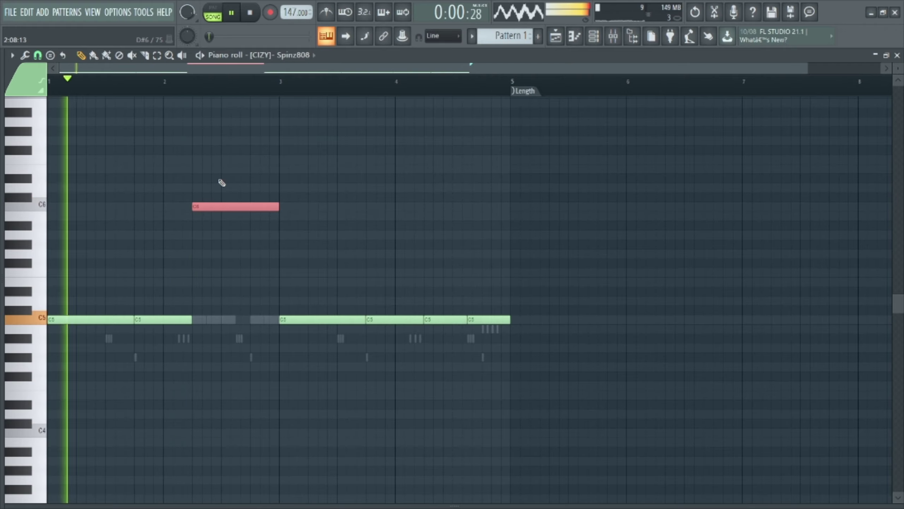
key("shift+Down")
key("shift+Down")
key("shift+Down")
key("shift+Down")
key("shift+Down")
key("shift+Down")
key("shift+Down")
key("shift+Down")
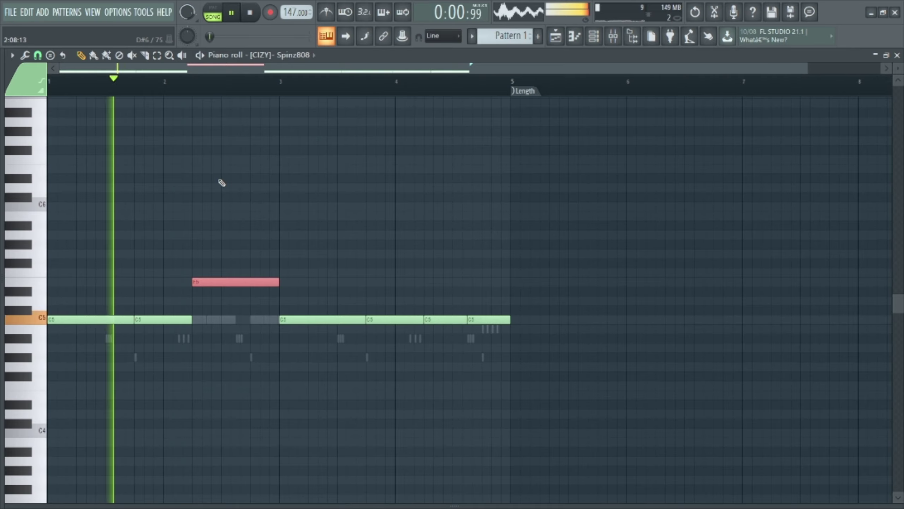
key("shift+Up")
key("space")
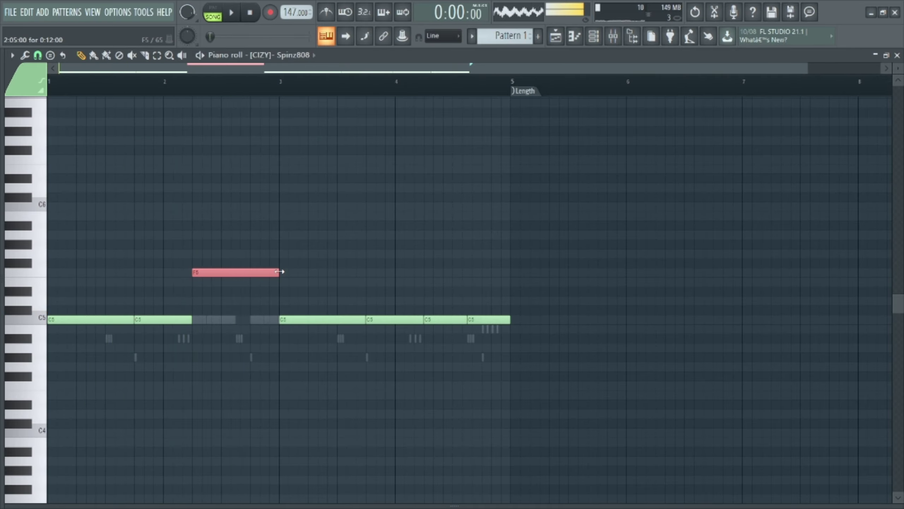
Step: Shorten the F5 note in bar 2, add a second F5 at step 11, and extend both to fill the bar without gaps
key("space")
mouse_move(280, 271)
left_mouse_down()
mouse_move(338, 272)
mouse_move(235, 275)
left_mouse_up()
left_click(234, 274)
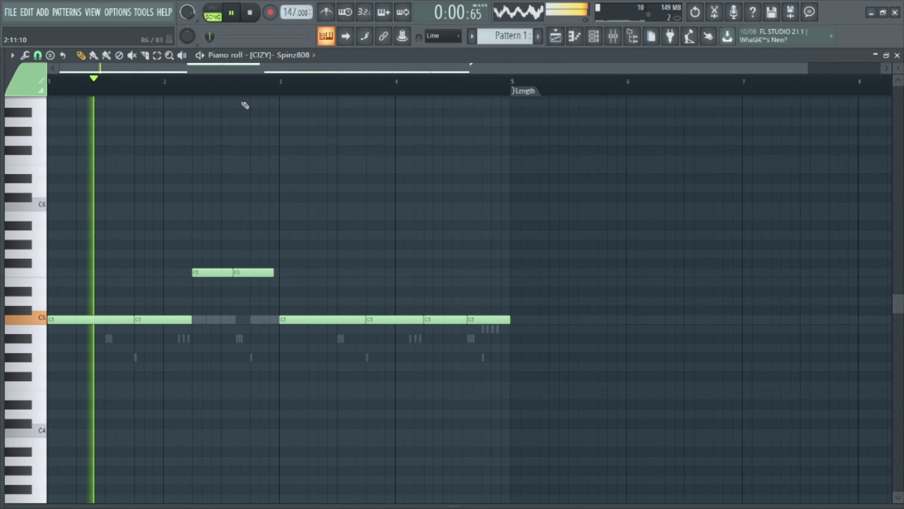
scroll(259, 81, "up", 2)
left_click_drag(221, 272, 231, 273)
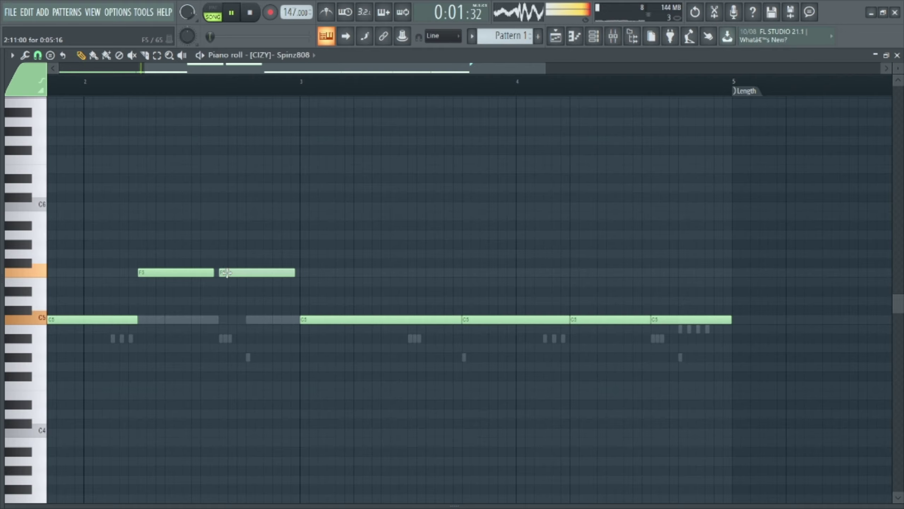
key("ctrl+l")
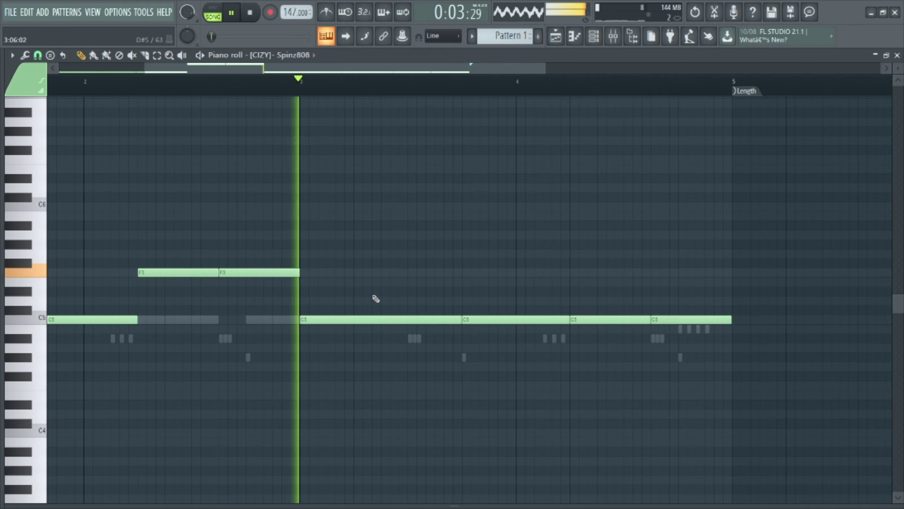
Step: Raise the last two Spinz808 C5 notes in bar 4 to F5
left_click_drag(615, 318, 672, 263)
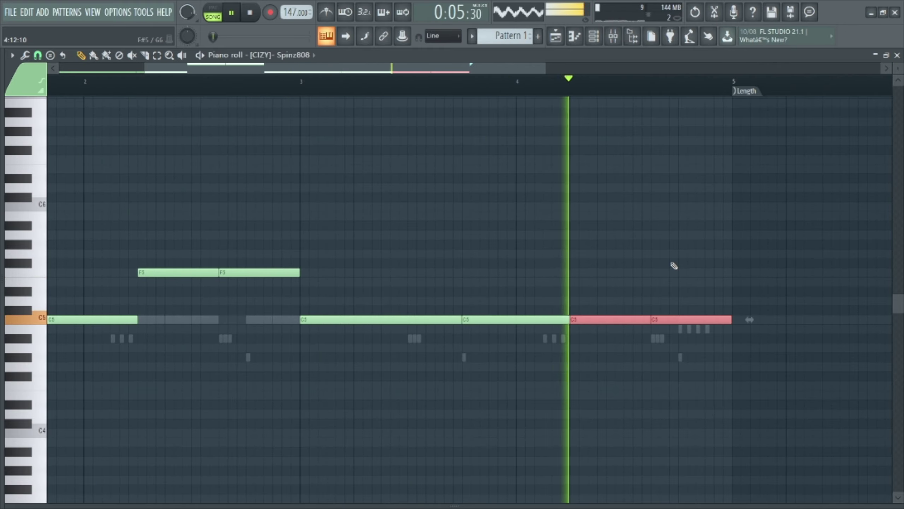
key("shift+Up")
key("shift+Up")
key("shift+Up")
key("shift+Up")
key("shift+Up")
key("shift+Up")
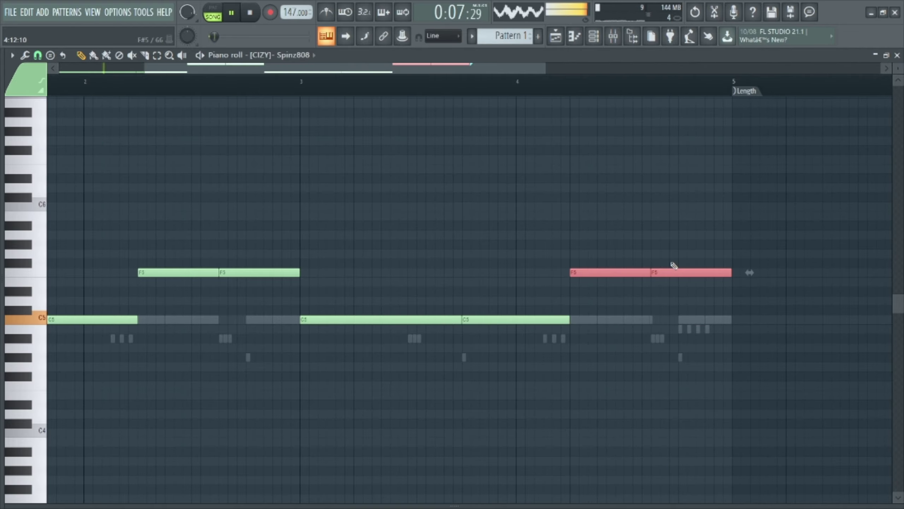
left_click(497, 121)
scroll(521, 91, "down", 2)
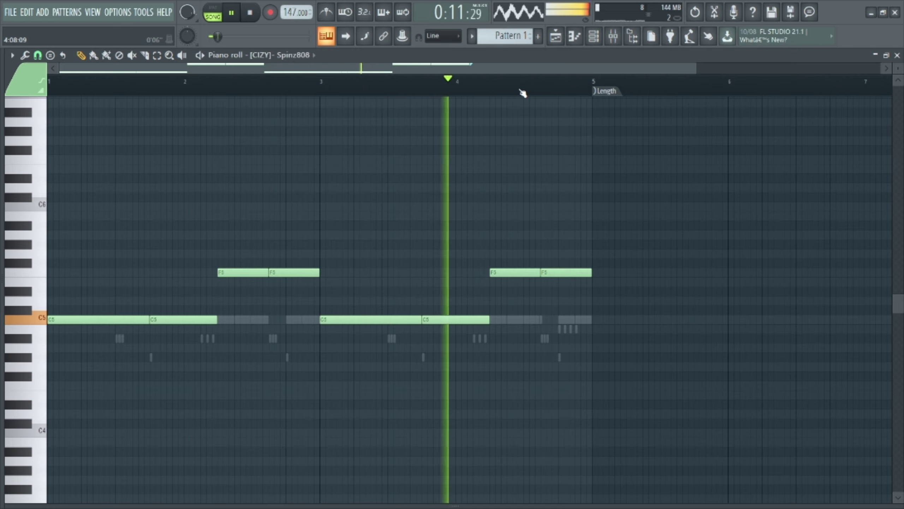
Step: Set snapping to Step, shorten the last F5 note to two steps, and add another F5 from step 13 to the end of bar 4
left_click(564, 282)
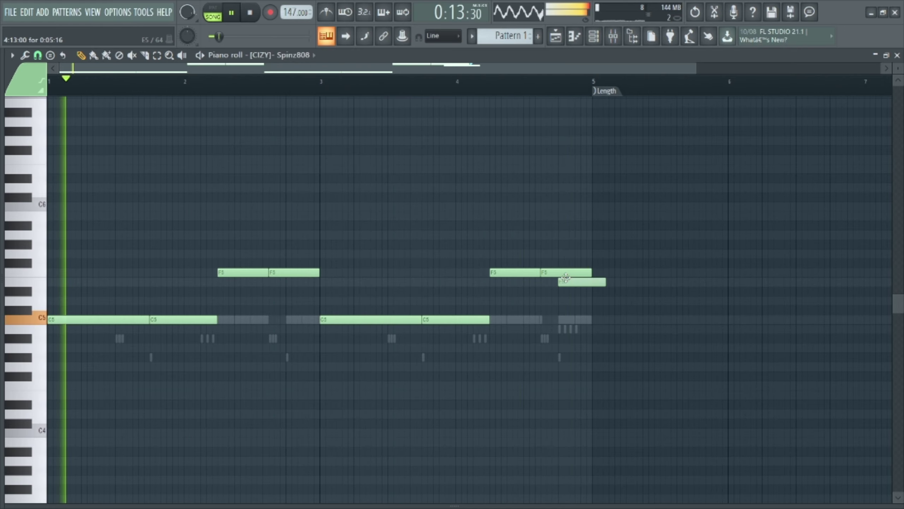
right_click(597, 283)
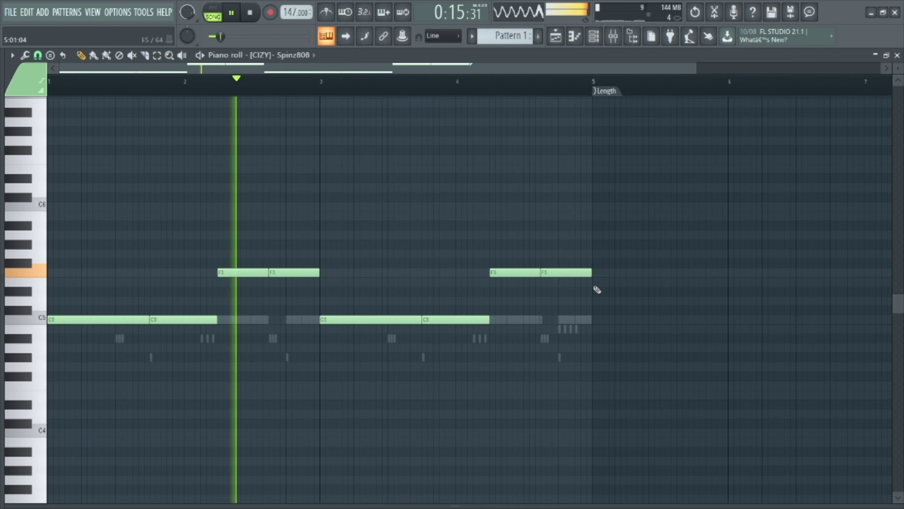
scroll(575, 91, "up", 5)
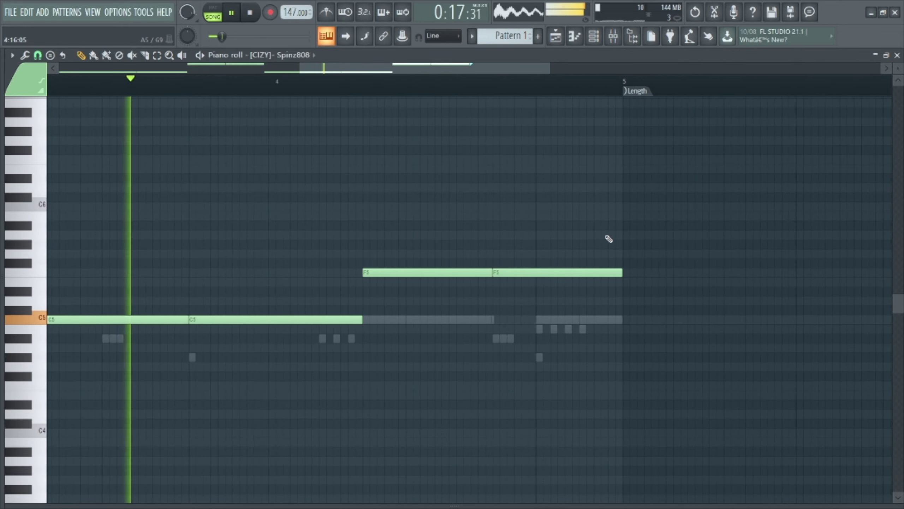
left_click(38, 55)
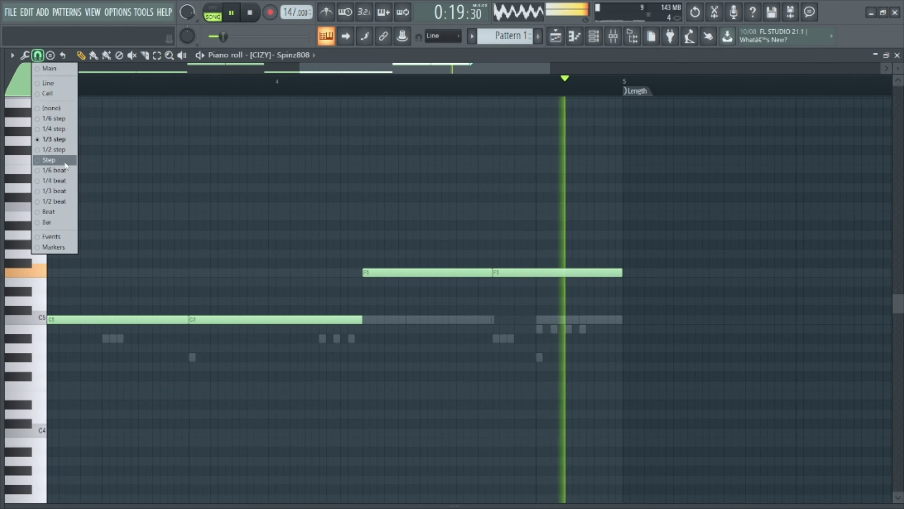
left_click(49, 160)
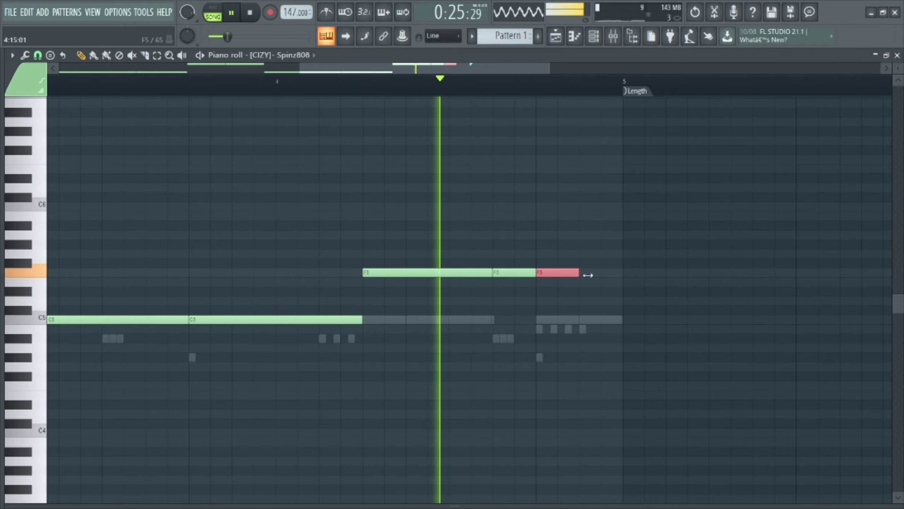
left_click_drag(588, 275, 631, 274)
scroll(552, 87, "down", 5)
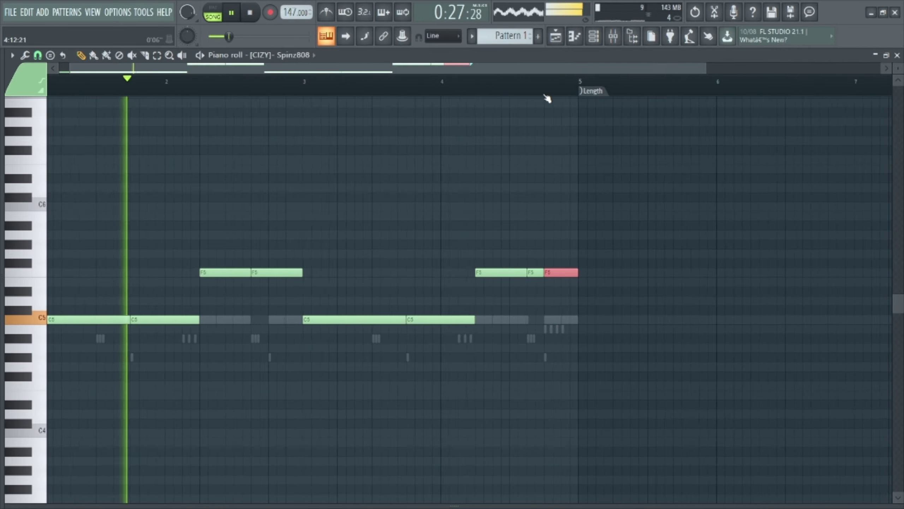
Step: Lower the short F5 note at step 11 of bar 4 to C5
right_click(502, 152, "ctrl")
scroll(432, 94, "down", 3)
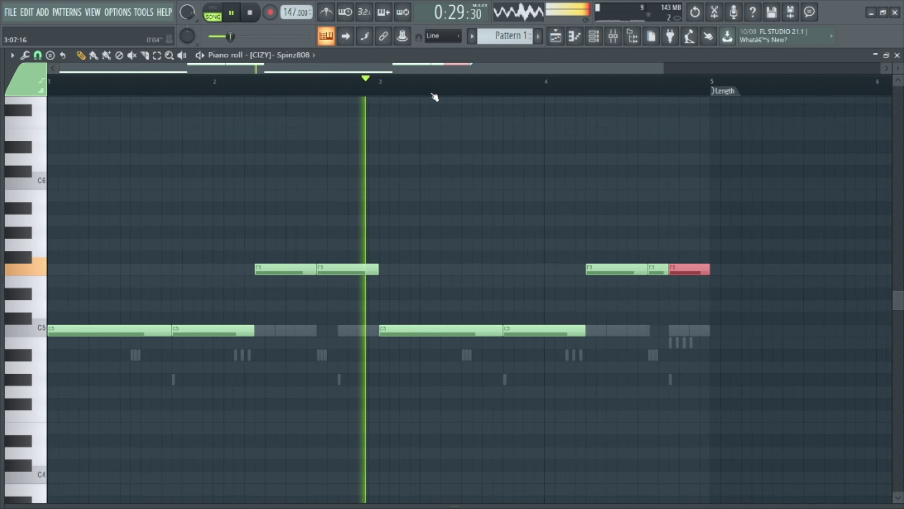
left_click(898, 69)
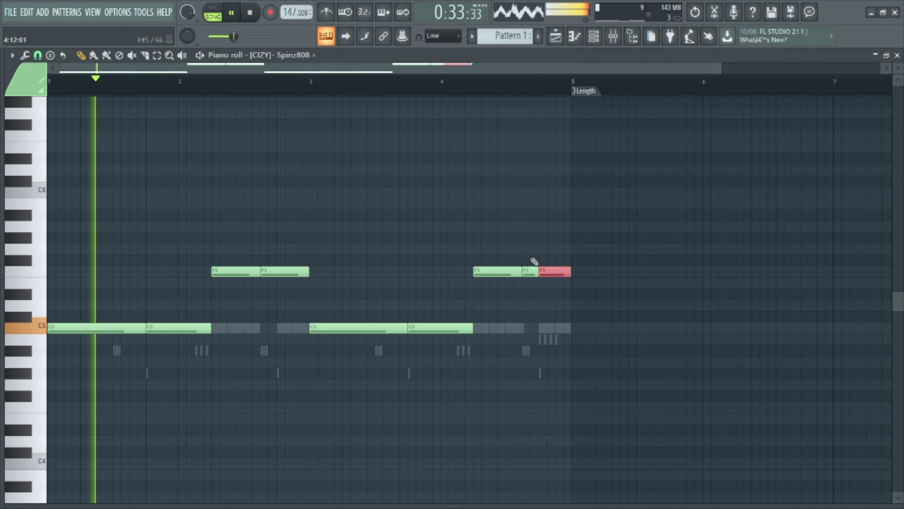
left_click(530, 271)
key("Down")
key("Down")
key("Down")
key("Down")
key("Down")
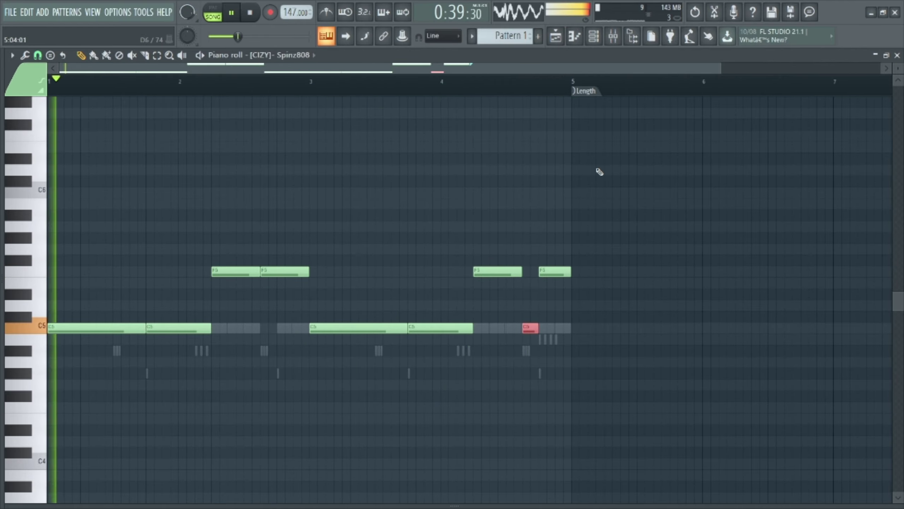
Step: Raise the short C5 note at step 11 of bar 4 to F5
key("ctrl+Up")
key("Down")
key("Down")
key("Down")
key("Down")
key("Down")
key("Down")
key("Down")
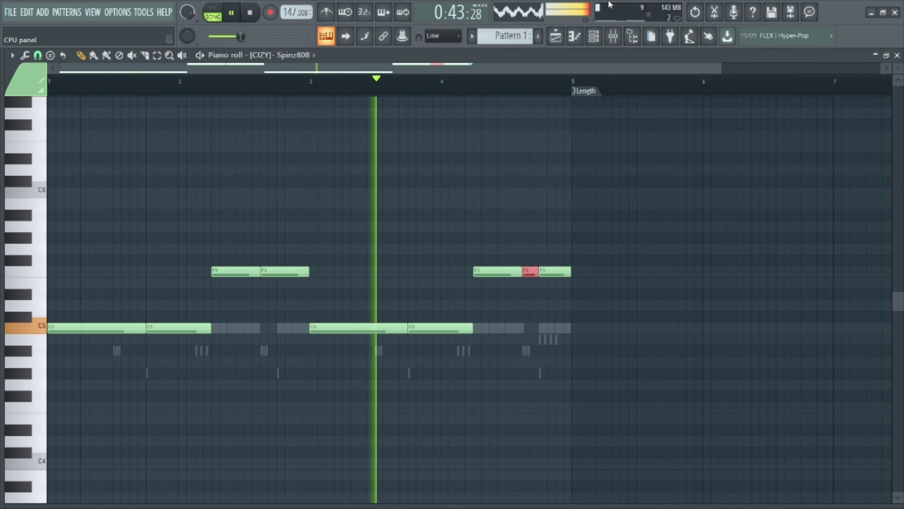
Step: Examine the channel rack and the drum kit's Open hats, Sound fx and signature fx folders in the browser
left_click(593, 36)
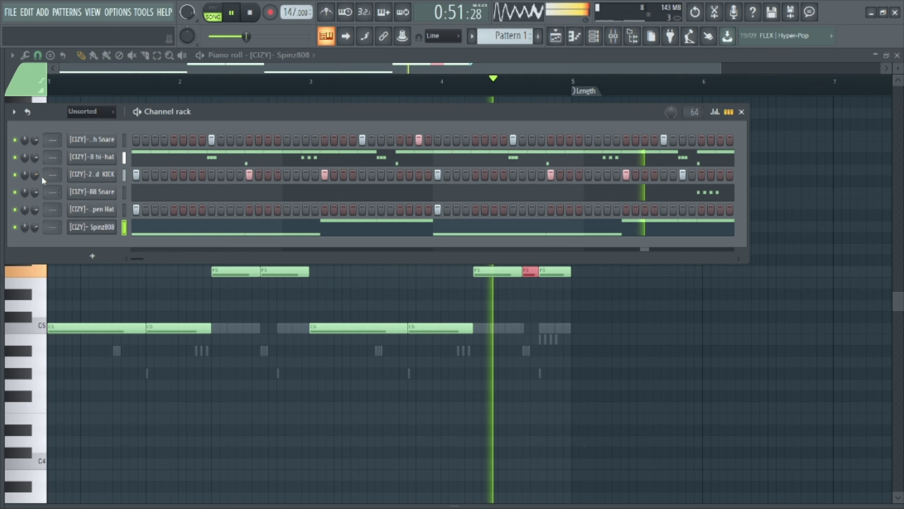
scroll(35, 177, "down", 1)
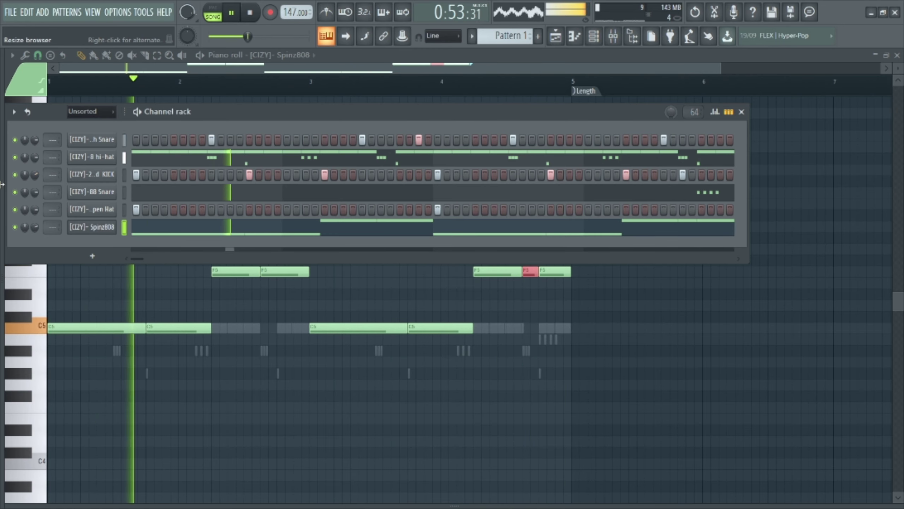
left_click_drag(3, 210, 60, 209)
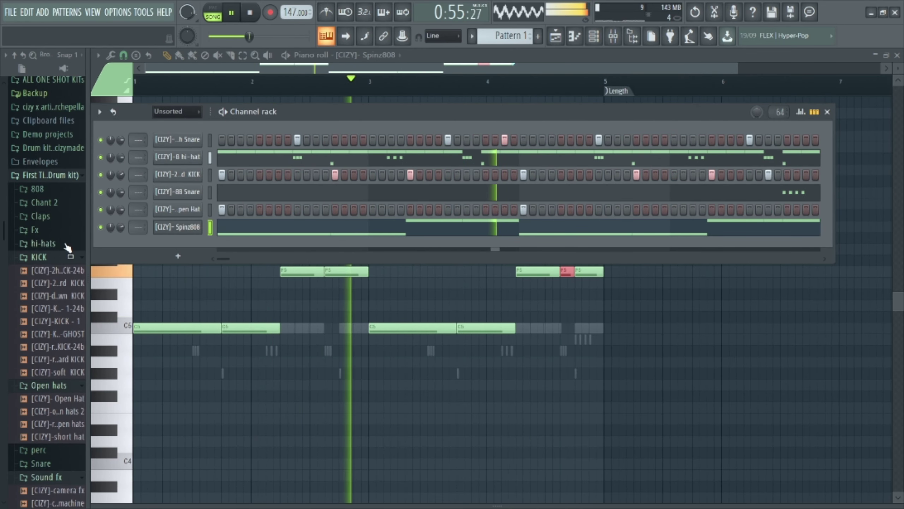
scroll(70, 292, "down", 3)
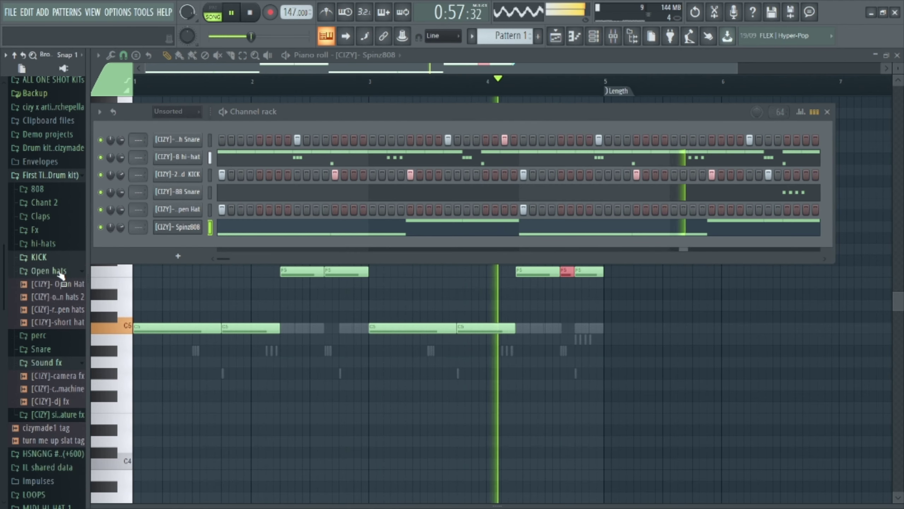
left_click(55, 272)
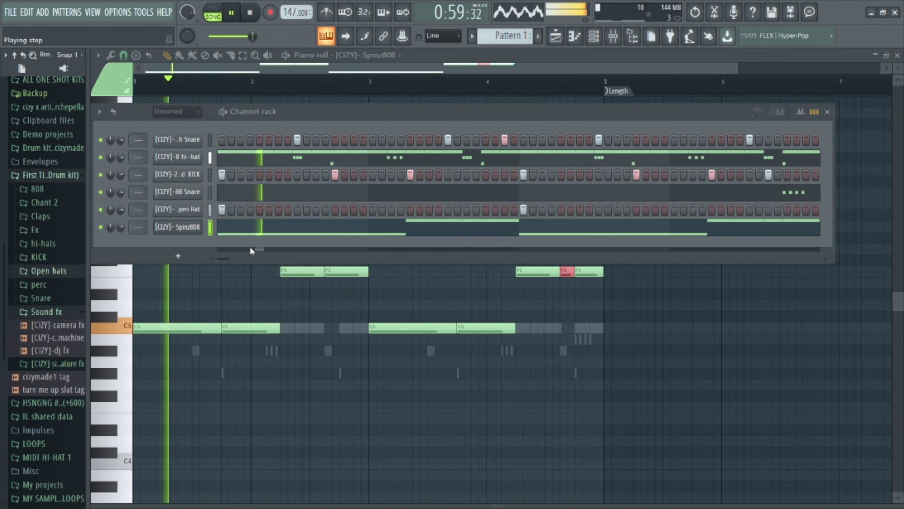
left_click(60, 312)
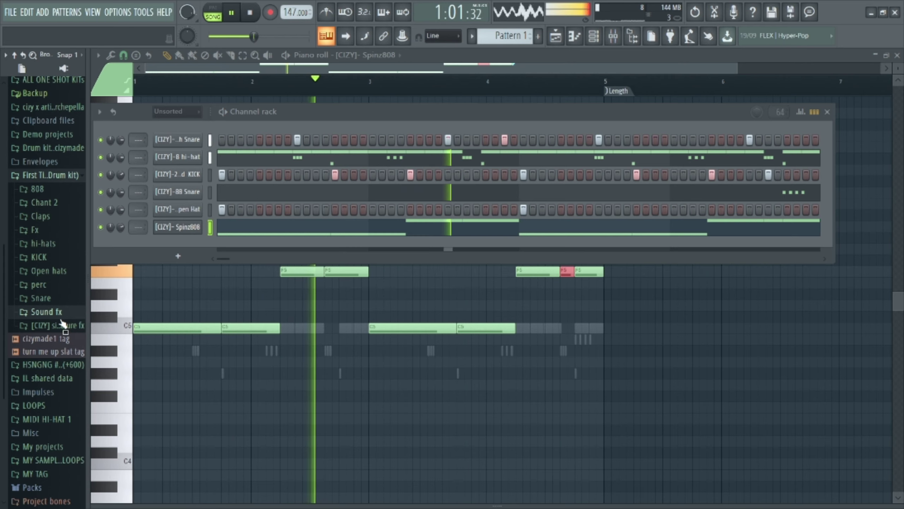
left_click(58, 325)
left_click(58, 325)
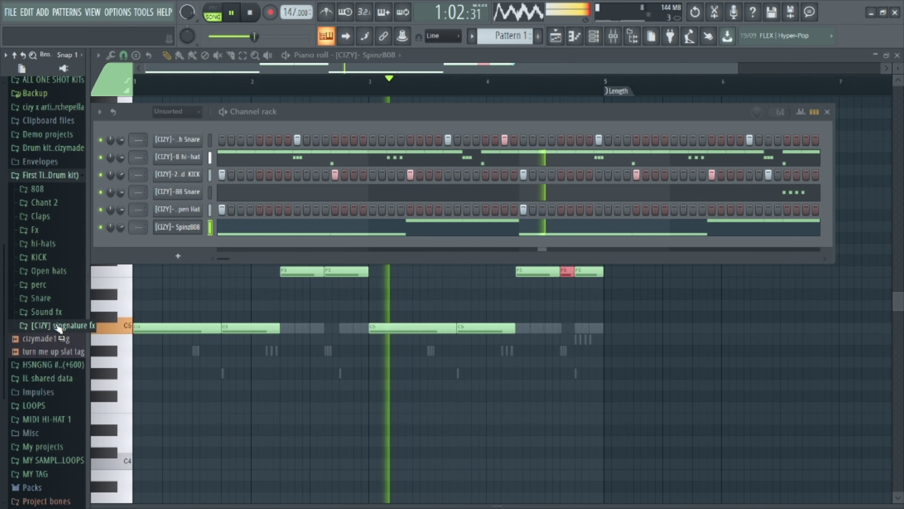
left_click(88, 255)
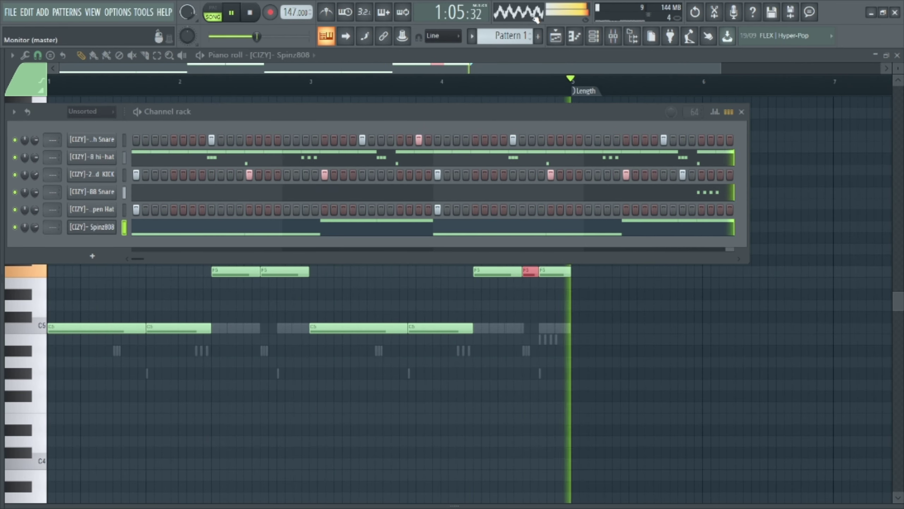
Step: Delete the part of the DM 1am 140 (cizy) audio after bar 45 in the playlist
key("F5")
scroll(362, 95, "down", 3)
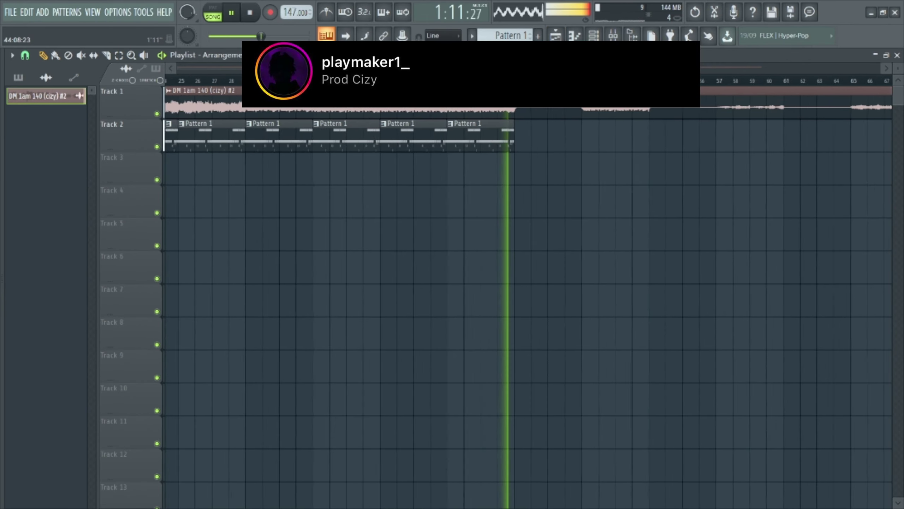
scroll(507, 92, "up", 8)
key("space")
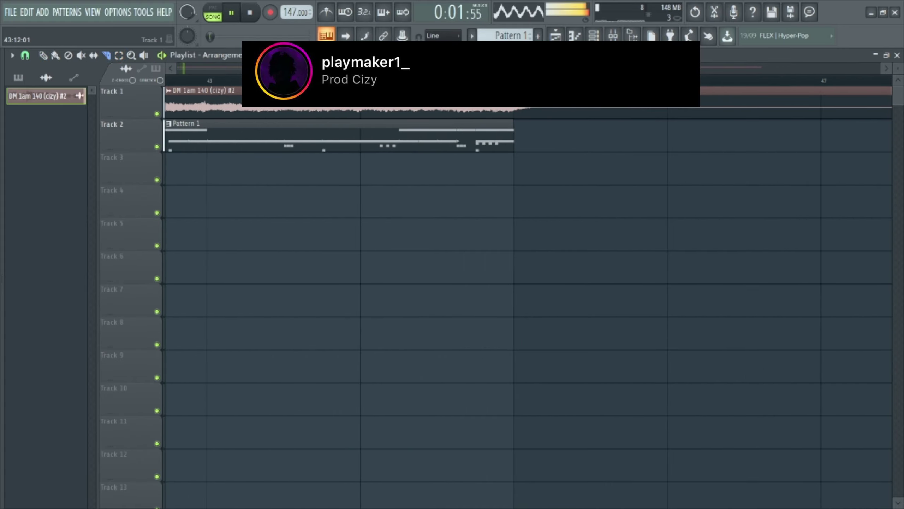
right_click(545, 94)
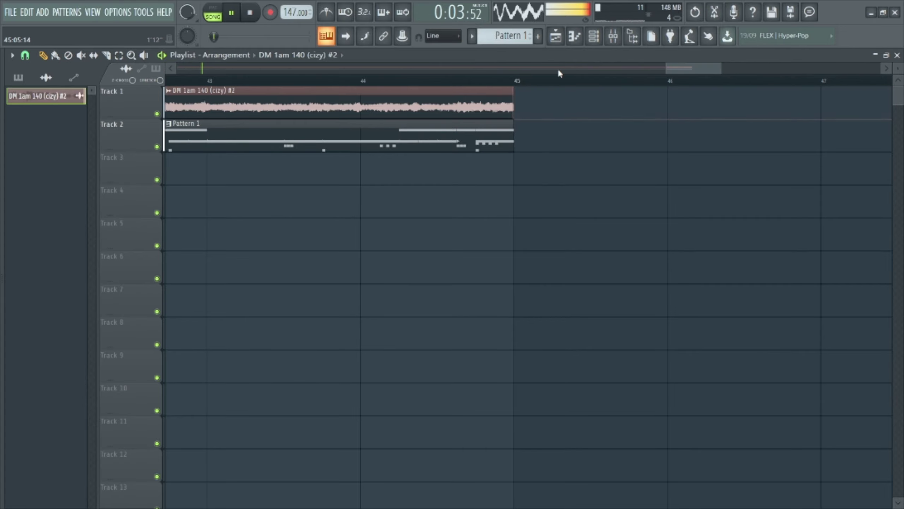
scroll(558, 87, "down", 8)
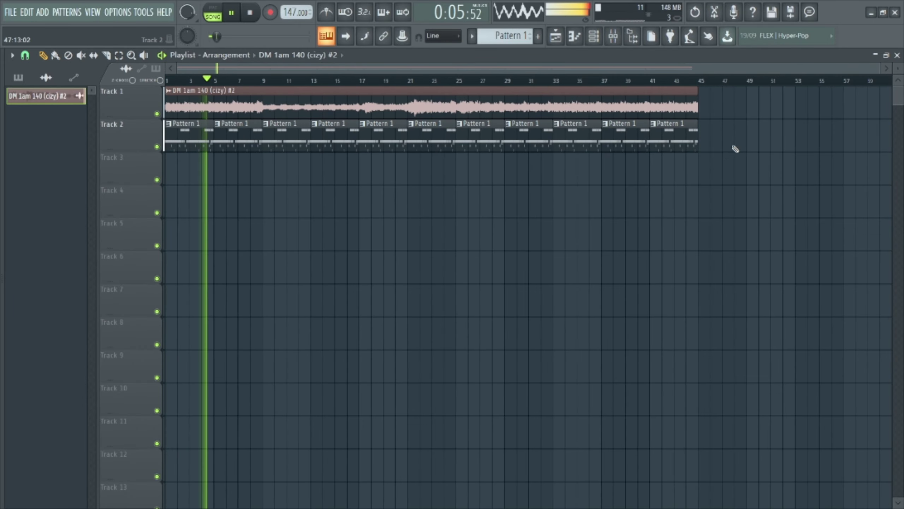
Step: Split Pattern 1 by channel and delete the resulting pattern clips from Track 2
left_click_drag(735, 149, 162, 121)
left_click(472, 36)
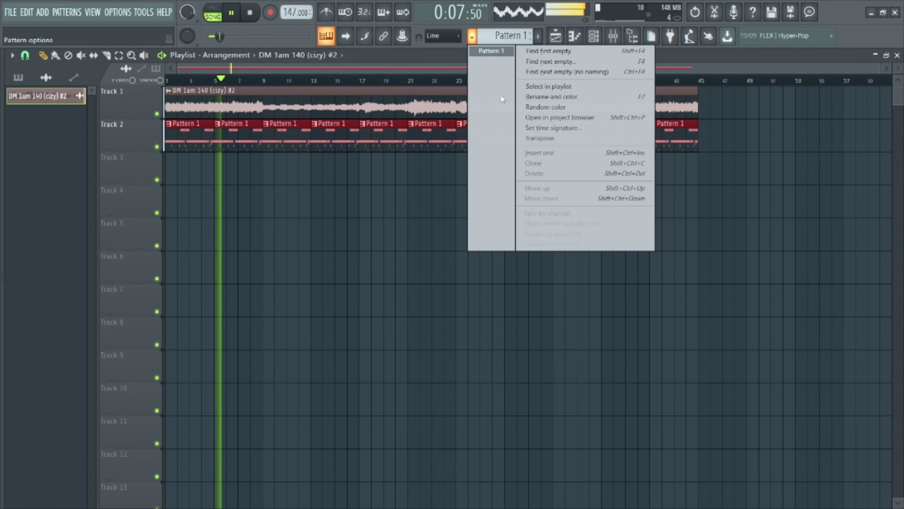
left_click(577, 214)
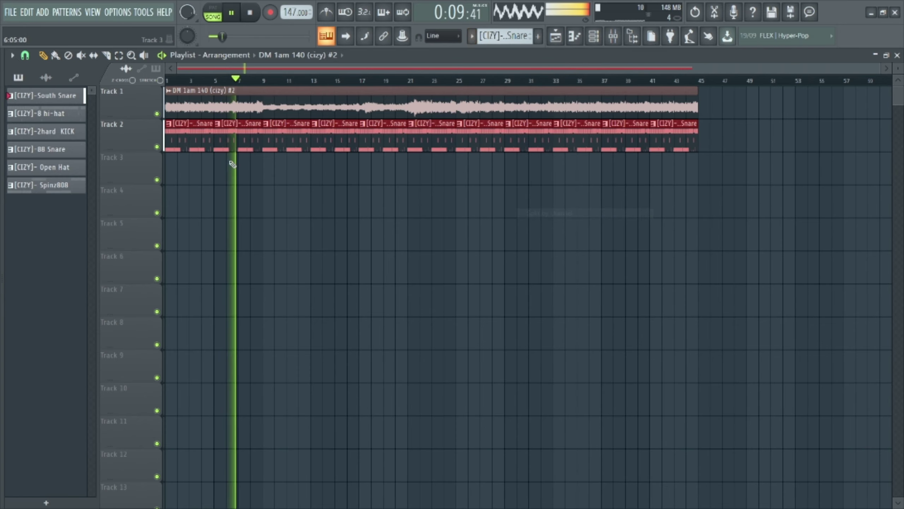
left_click_drag(846, 186, 162, 146)
key("space")
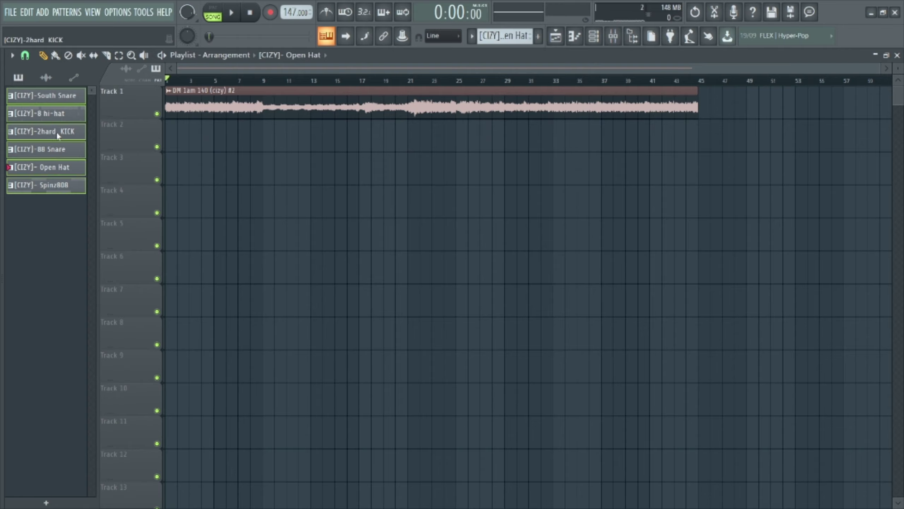
Step: Place the six split channel patterns on Tracks 2 to 7, starting at bar 9
key("space")
left_click_drag(96, 170, 288, 168)
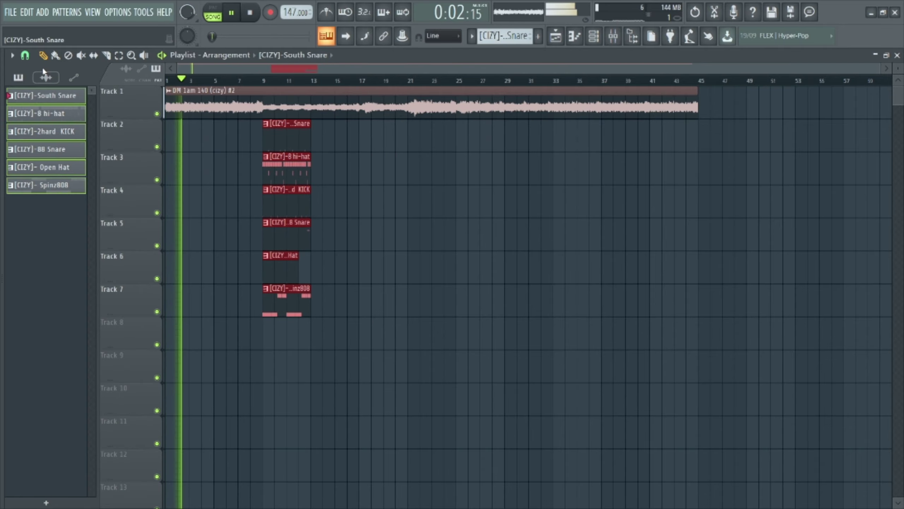
left_click(25, 56)
left_click(422, 229)
left_click(337, 246, "ctrl")
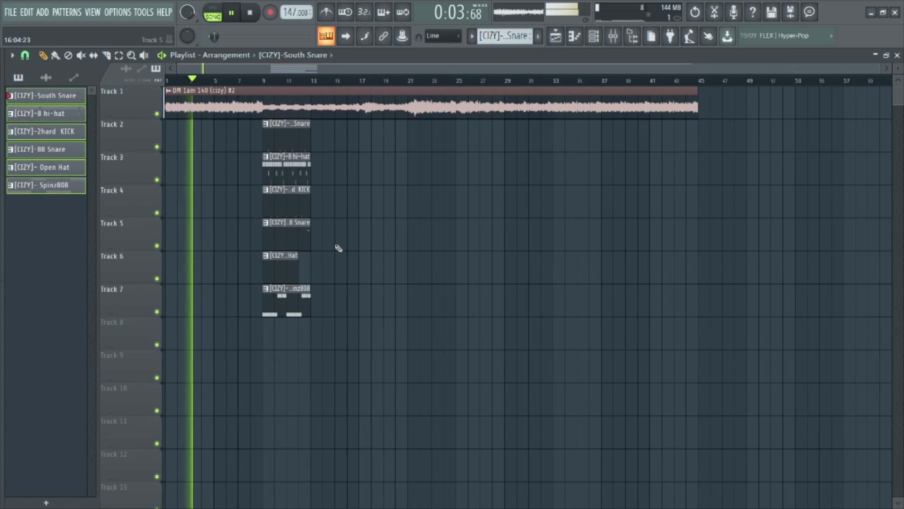
Step: Repeat the hi-hat clip on Track 3 from bar 9 up to bar 45
left_click(279, 174)
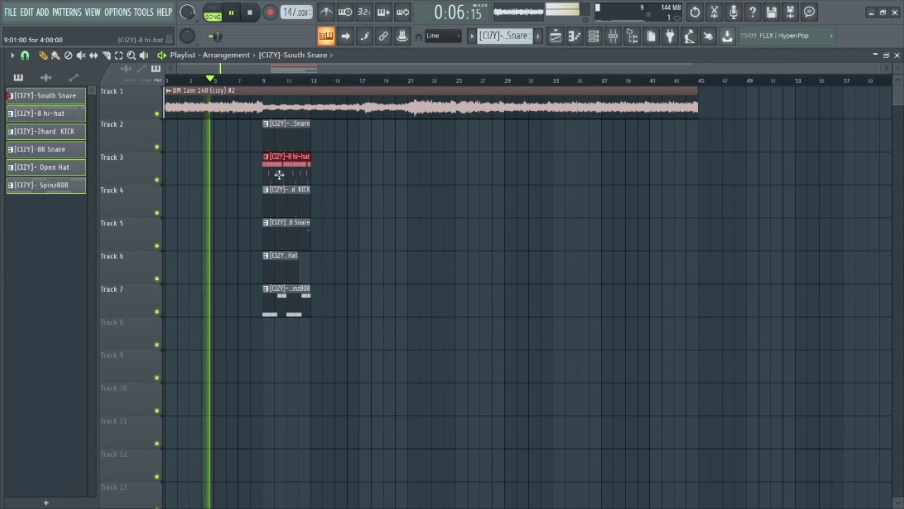
key("ctrl+b")
key("ctrl+b")
key("ctrl+b")
key("ctrl+b")
key("ctrl+b")
key("ctrl+b")
key("ctrl+b")
key("ctrl+b")
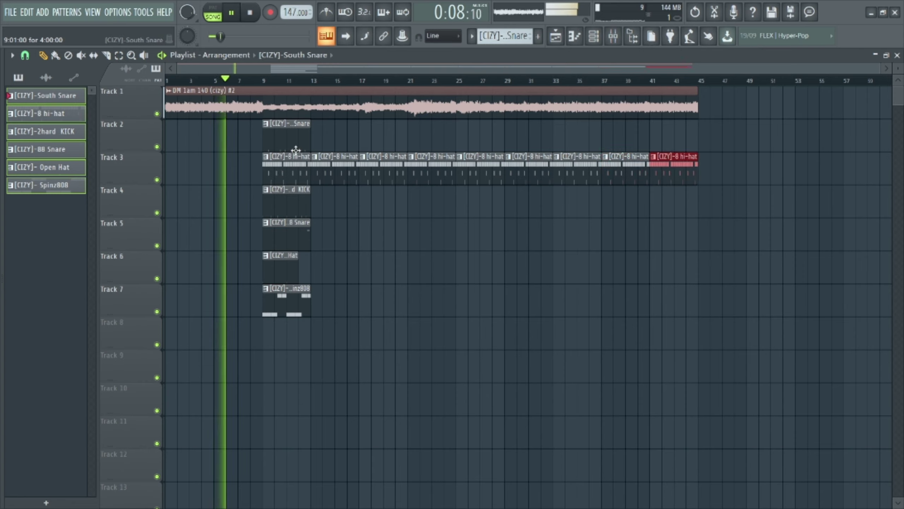
Step: Move the 2hard KICK clip on Track 4 to bar 17 and the 88 Snare clip on Track 5 to bar 13
left_click_drag(303, 199, 399, 198)
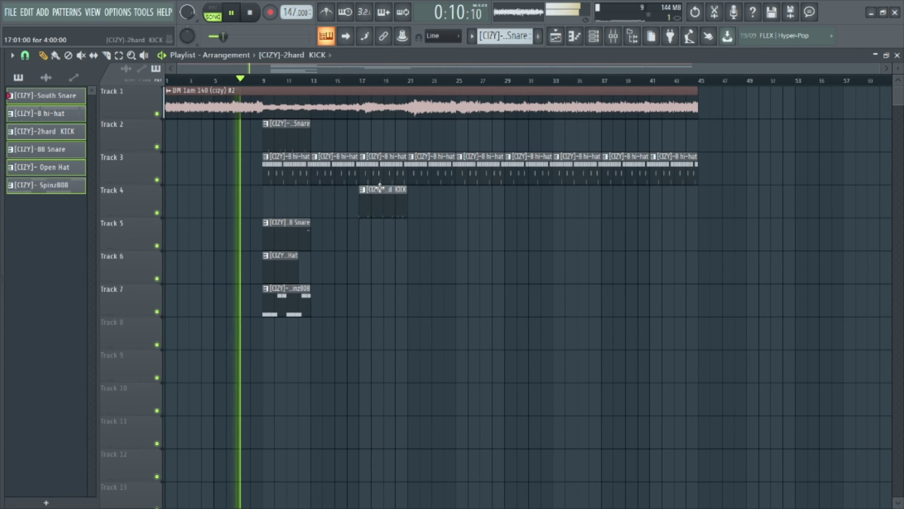
left_click_drag(295, 241, 334, 240)
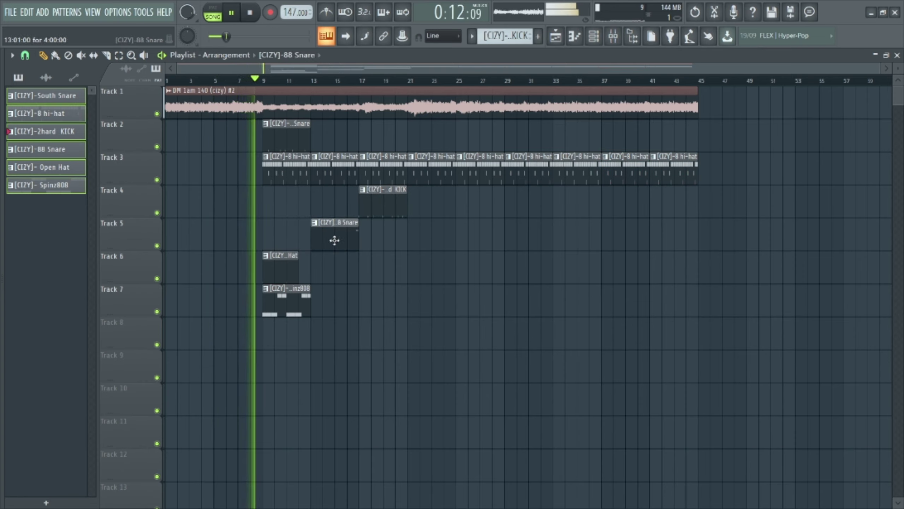
Step: Repeat the South Snare clip on Track 2 from bar 9 up to bar 45
left_click(287, 137, "ctrl")
key("ctrl+b")
key("ctrl+b")
key("ctrl+b")
key("ctrl+b")
key("ctrl+b")
key("ctrl+b")
key("ctrl+b")
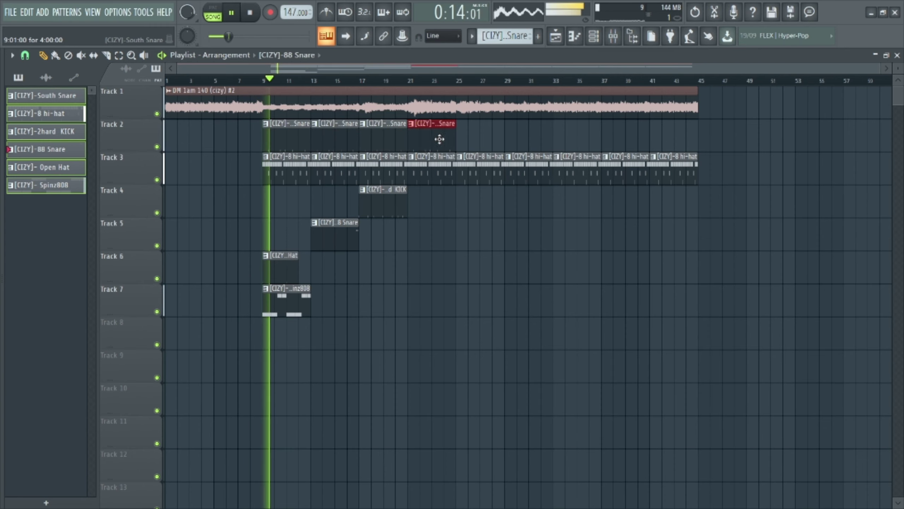
key("ctrl+b")
Step: Repeat the Spinz808 clip on Track 7 from bar 9 up to bar 45
left_click(303, 303, "ctrl")
key("ctrl+b")
key("ctrl+b")
key("ctrl+b")
key("ctrl+b")
key("ctrl+b")
key("ctrl+b")
key("ctrl+b")
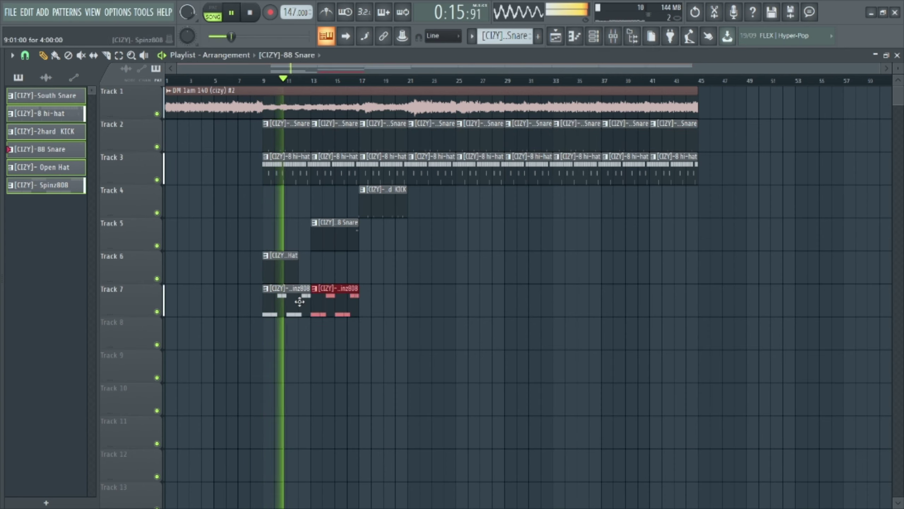
key("ctrl+b")
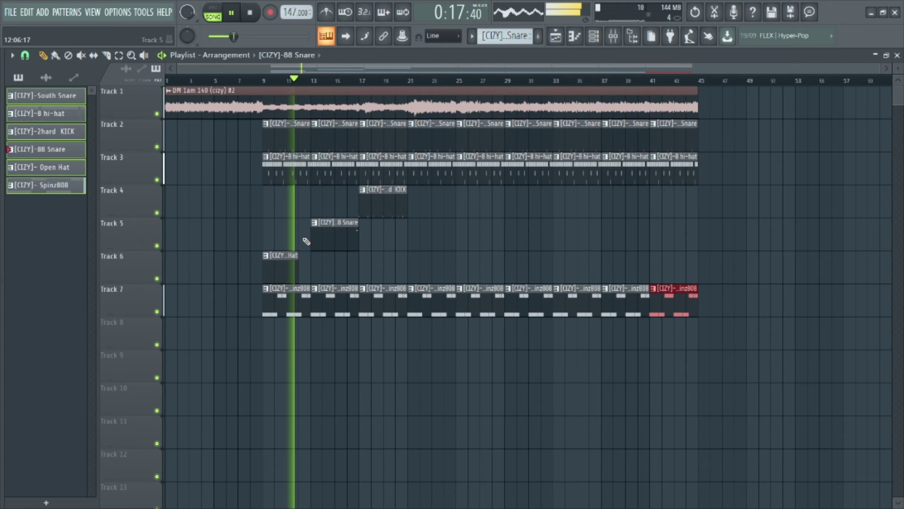
Step: Copy the Open Hat clip on Track 6 to bars 17, 25, 33 and 41
left_click(282, 267, "ctrl")
double_click(287, 269)
left_click(555, 37)
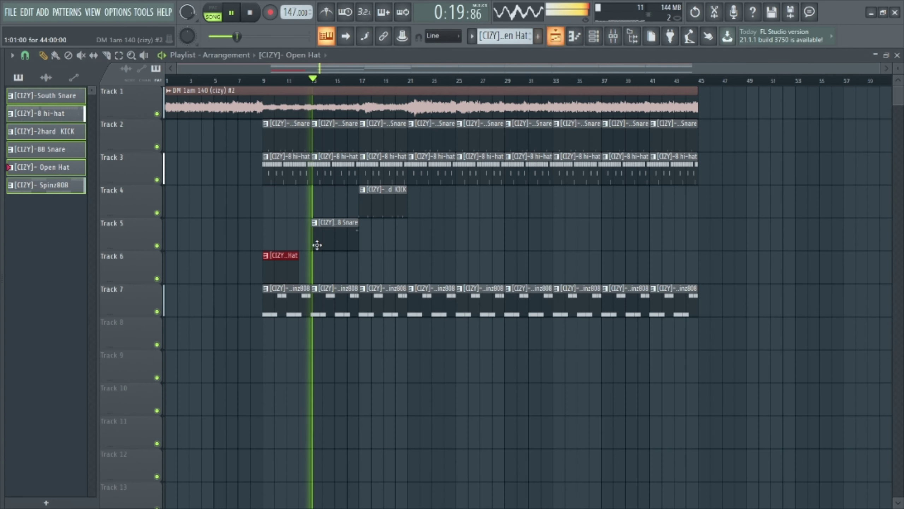
mouse_move(281, 266)
left_mouse_down()
mouse_move(376, 266)
mouse_move(282, 265)
left_mouse_up()
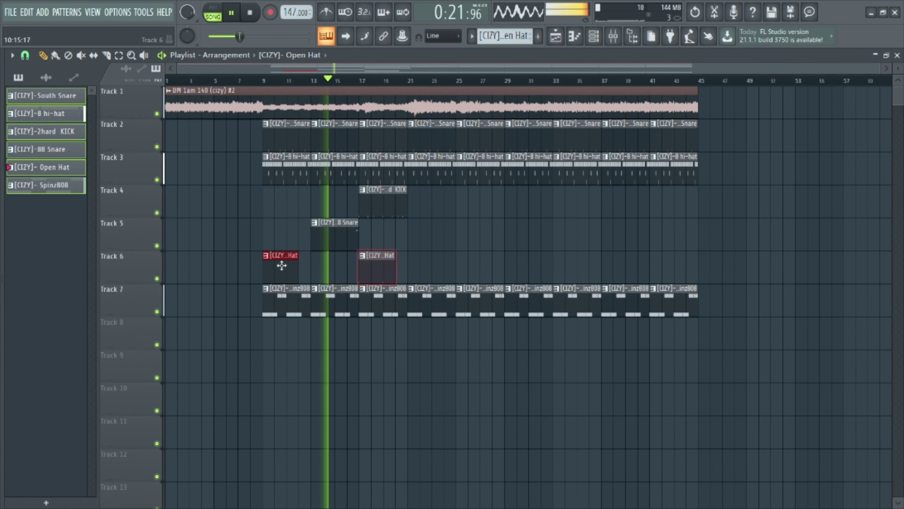
left_click_drag(382, 271, 654, 266)
right_click(766, 268)
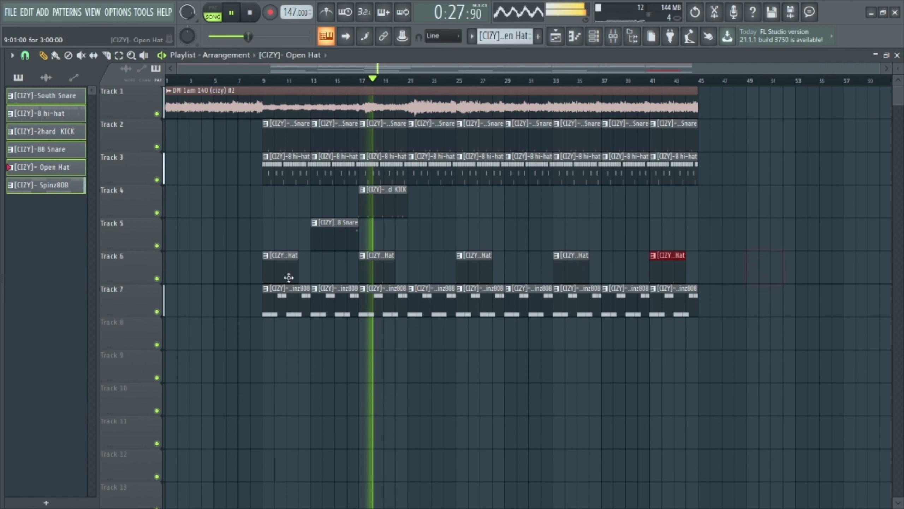
Step: Add a second 2hard KICK clip on Track 4 and a second 88 Snare clip on Track 5, both at bar 21
left_click(397, 210, "ctrl")
key("ctrl+b")
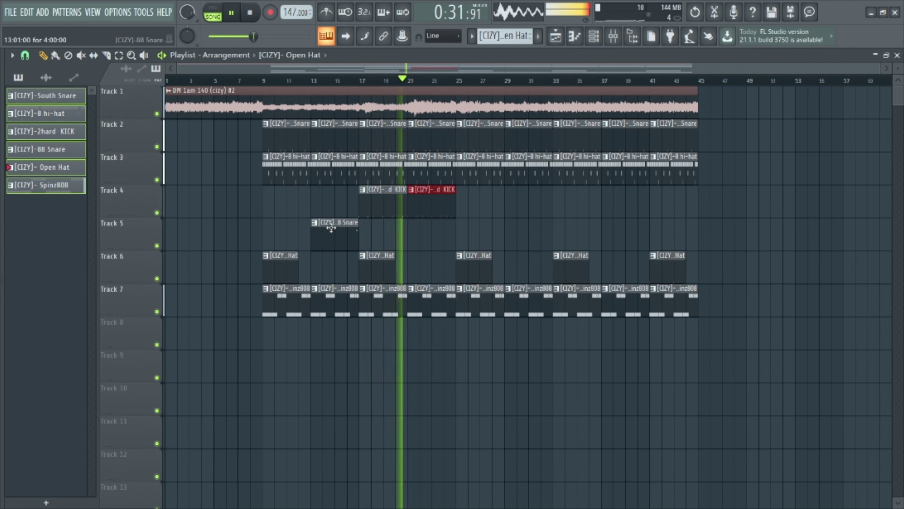
left_click(420, 241)
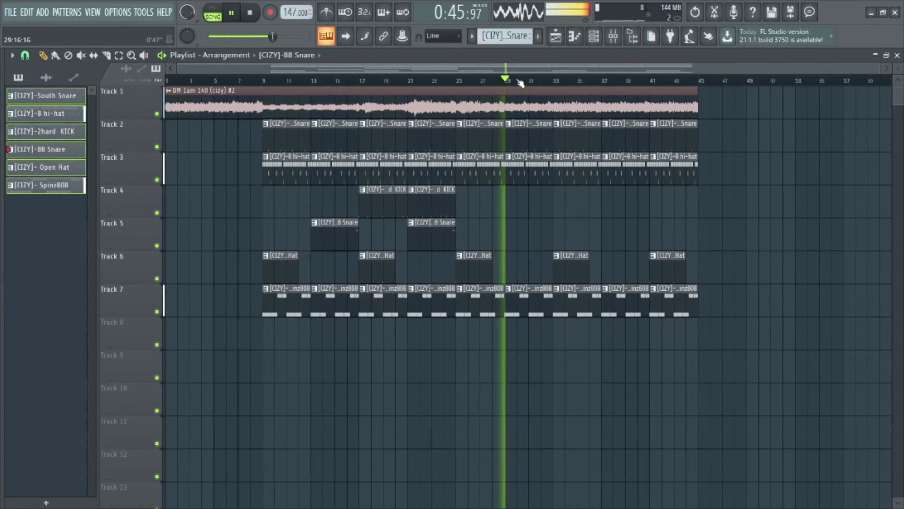
scroll(618, 311, "up", 1)
scroll(625, 333, "down", 4)
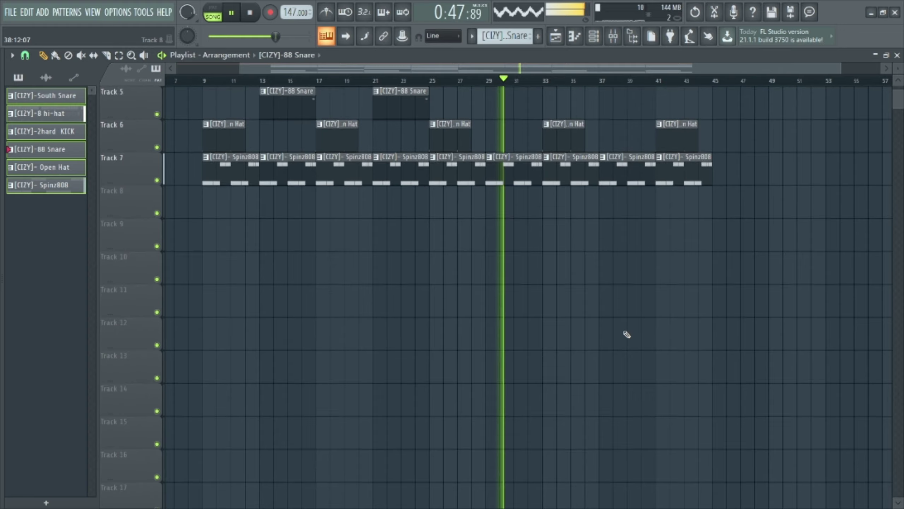
scroll(626, 333, "up", 2)
scroll(626, 333, "down", 4)
scroll(625, 325, "up", 3)
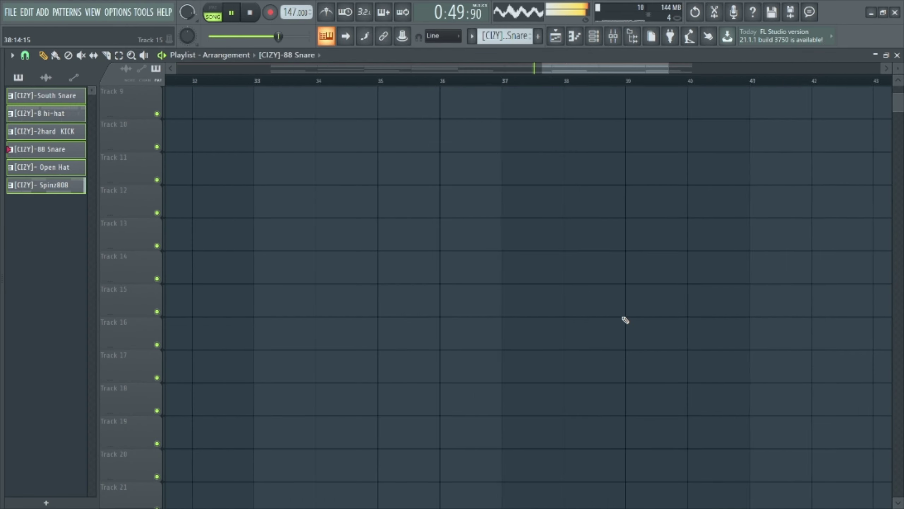
scroll(626, 320, "up", 1)
scroll(626, 315, "down", 10)
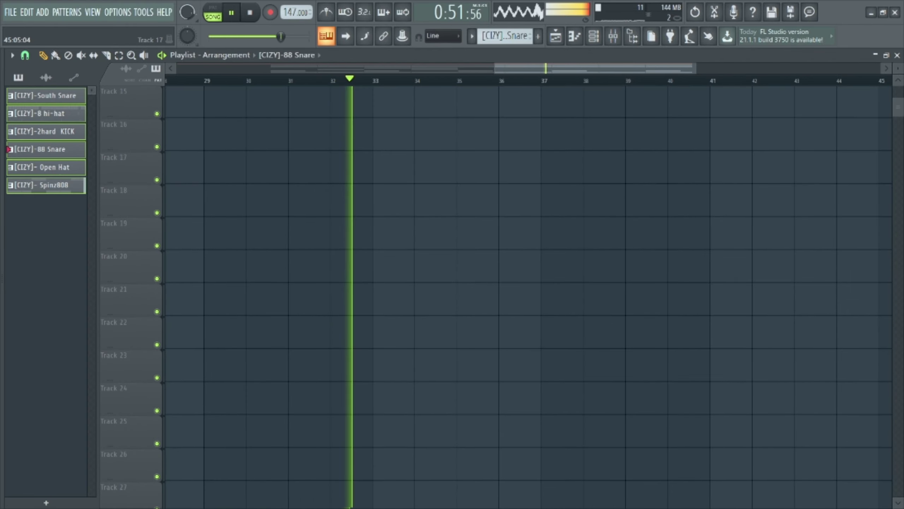
scroll(651, 164, "up", 14)
scroll(663, 86, "down", 4)
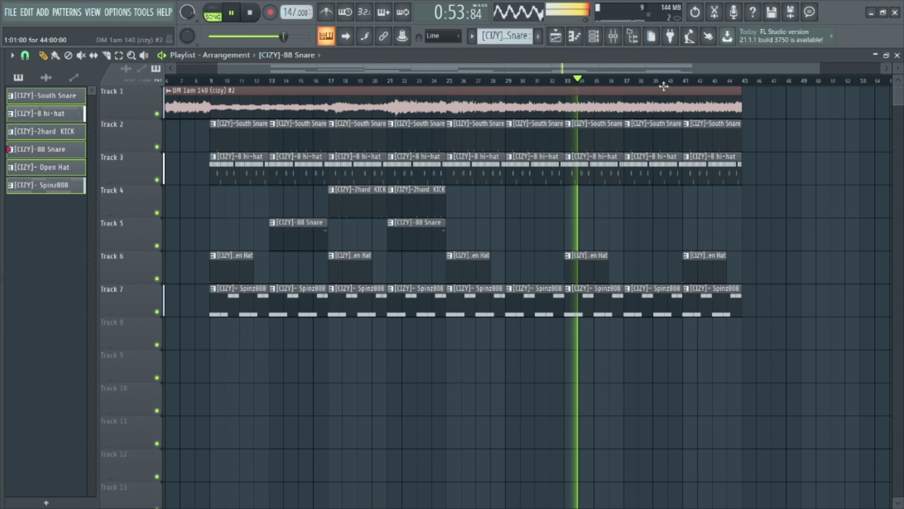
scroll(664, 86, "down", 2)
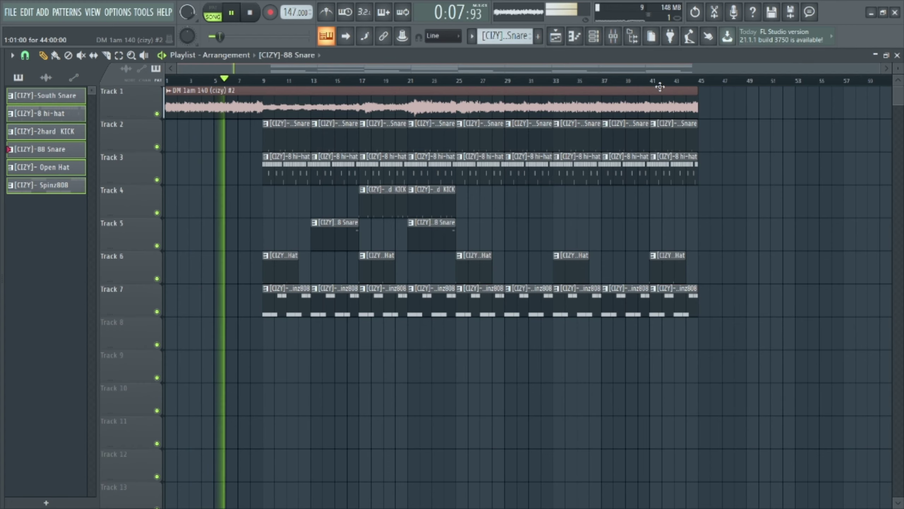
Step: Place the cizymade1 tag sample from the First Tim.. drum kit folder on Track 5 at bar 5
left_click_drag(2, 192, 95, 197)
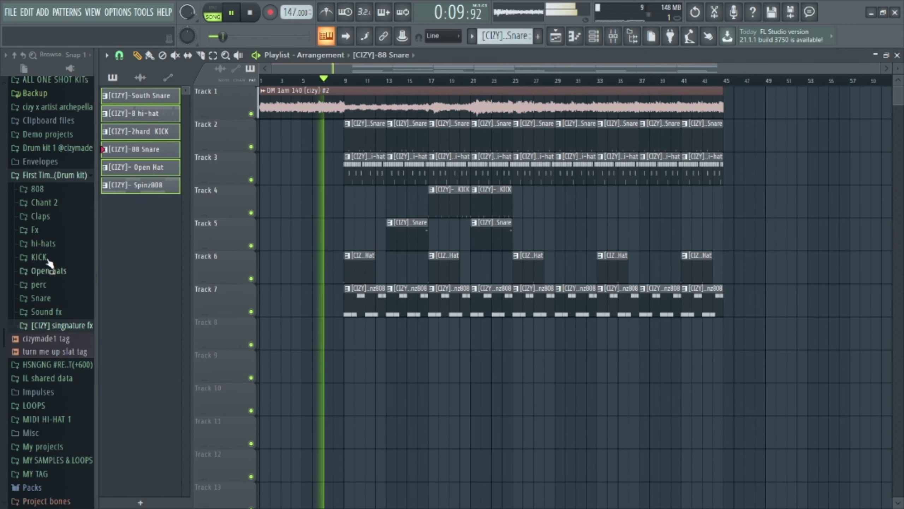
left_click(57, 340)
left_click_drag(319, 249, 299, 247)
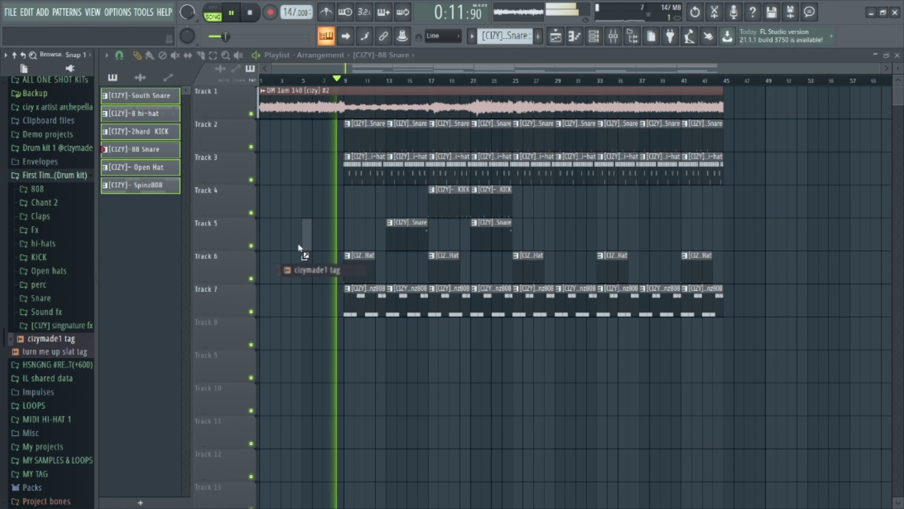
left_click_drag(101, 285, 306, 237)
Step: Add the did u make this and turn me up slat tag samples from the browser to the playlist
scroll(36, 100, "up", 4)
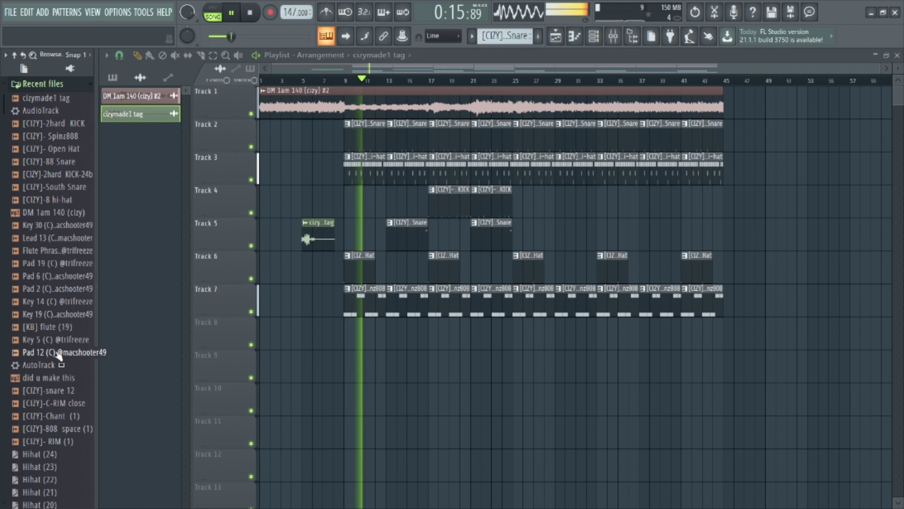
left_click_drag(328, 363, 303, 364)
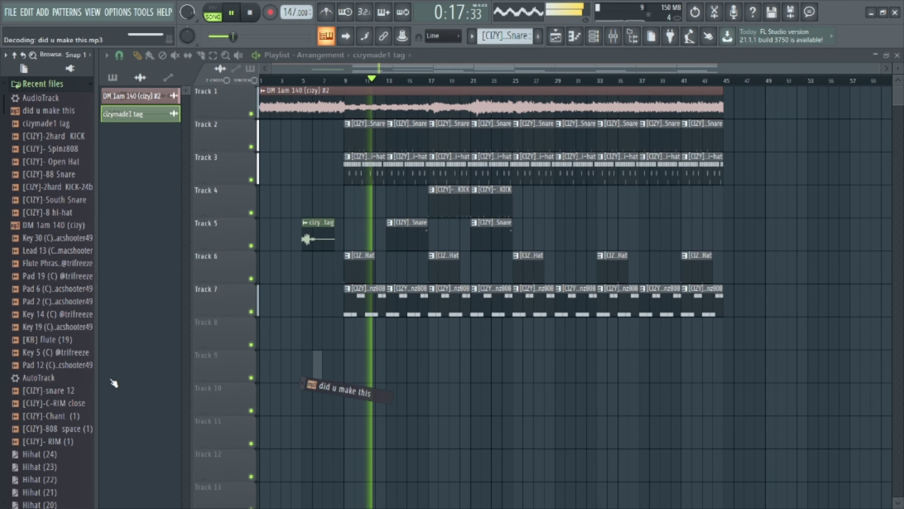
left_click_drag(95, 375, 3, 374)
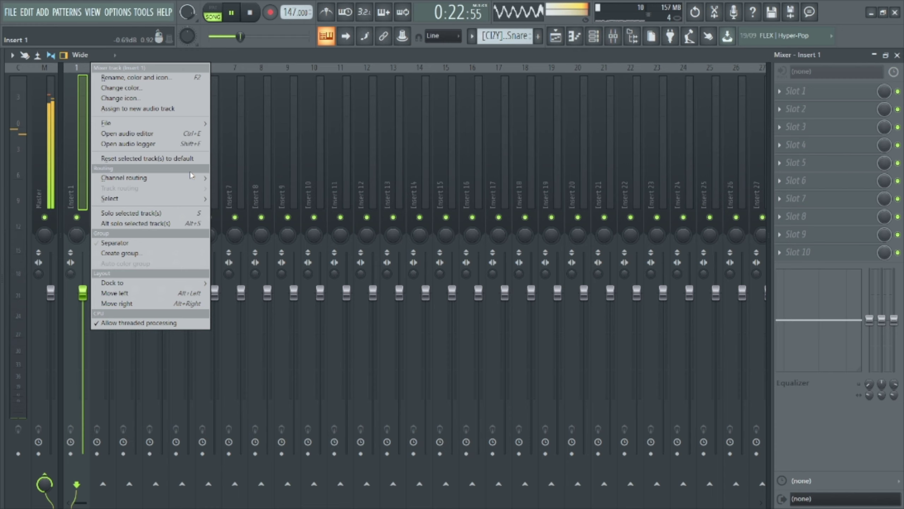
Step: Route the selected channels to consecutive mixer tracks starting from Insert 1
mouse_move(190, 175)
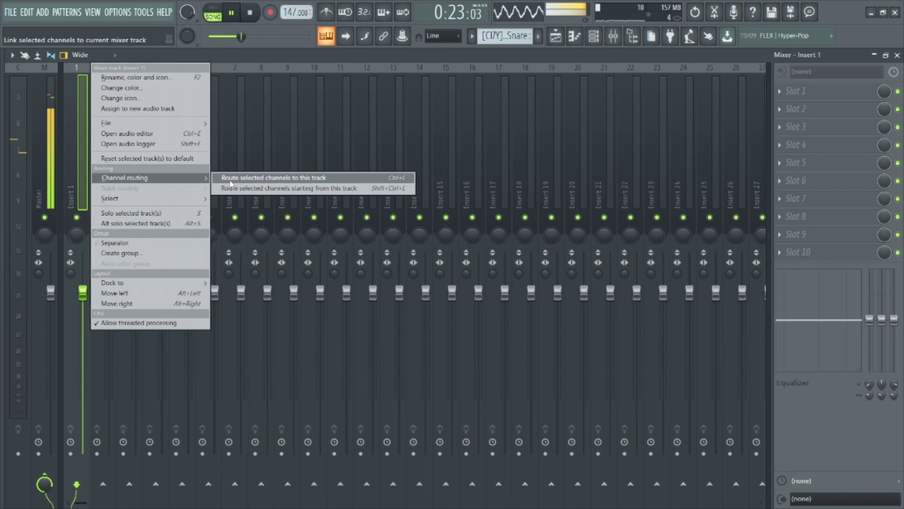
left_click(250, 188)
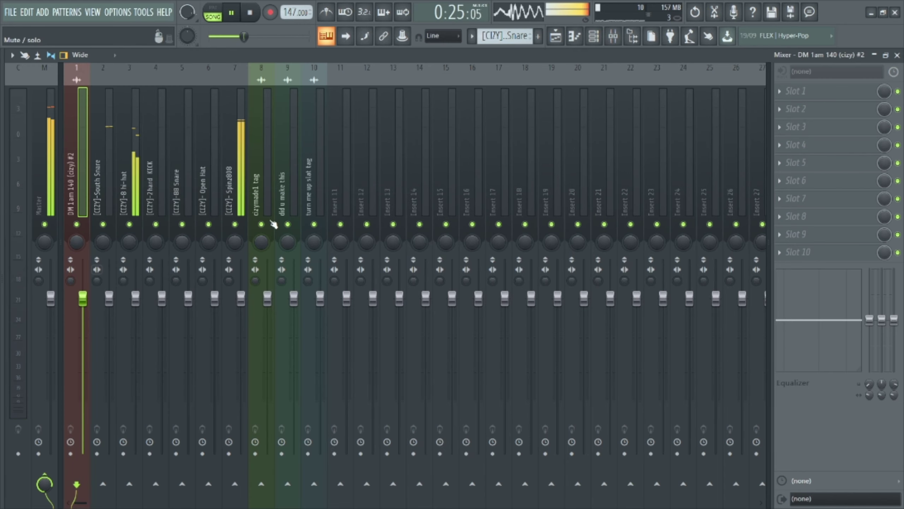
Step: Load Fruity Parametric EQ into the first effect slot of the Spinz808 mixer track
left_click(245, 201)
left_click(819, 95)
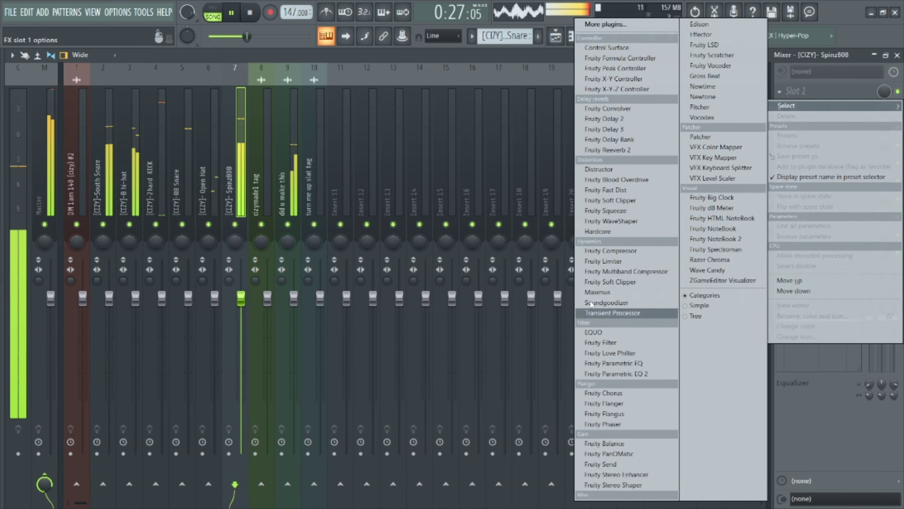
left_click(627, 364)
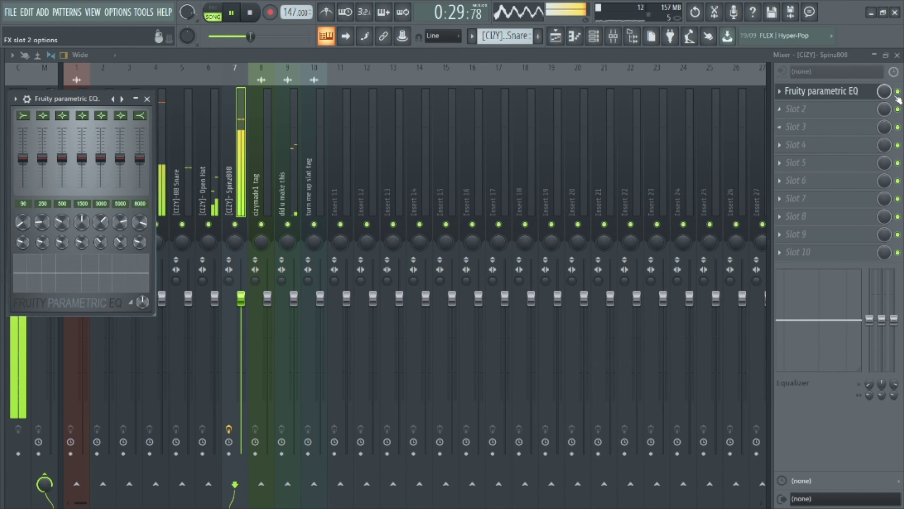
Step: Load Fruity Parametric EQ 2 into Spinz808's second effect slot, roll off the highs with band 7 and boost band 2 slightly
left_click(819, 109)
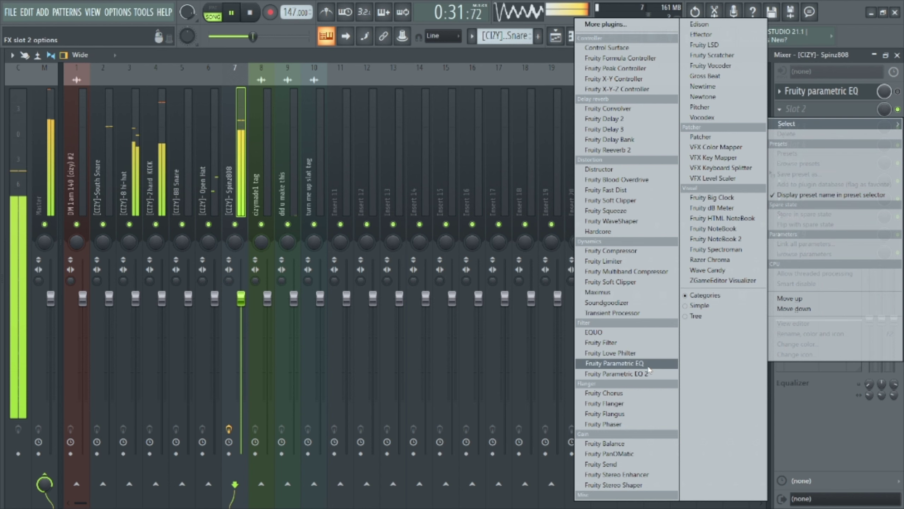
left_click(633, 373)
left_click_drag(235, 208, 174, 259)
left_click_drag(105, 208, 113, 199)
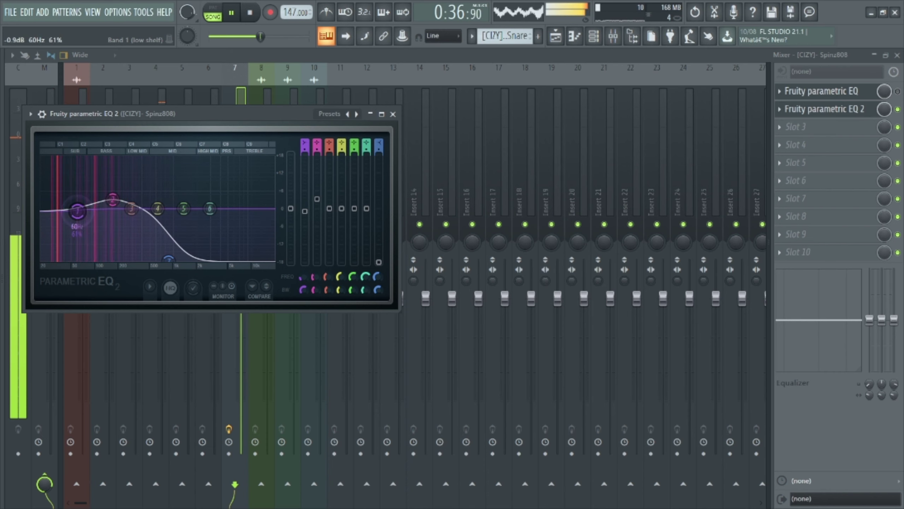
left_click(393, 114)
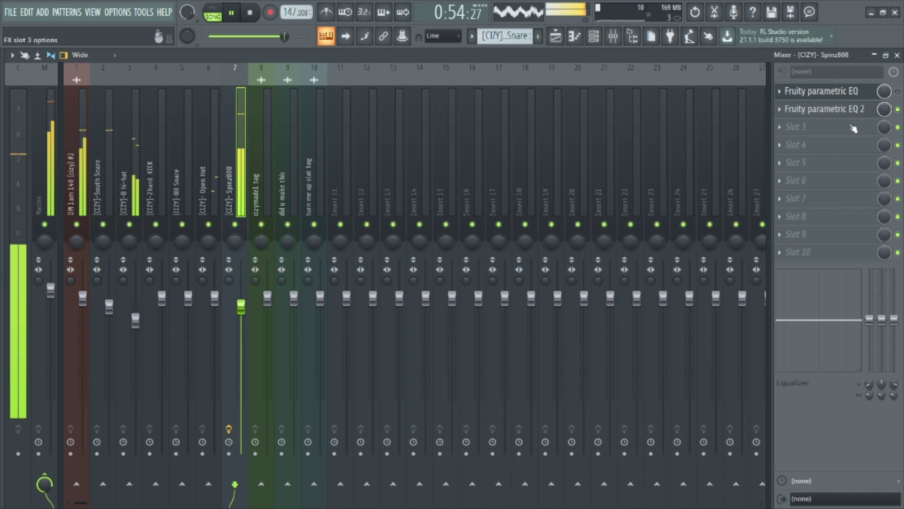
Step: Load Fruity Soft Clipper into Spinz808's third effect slot, lower its threshold and raise its post gain
left_click(818, 127)
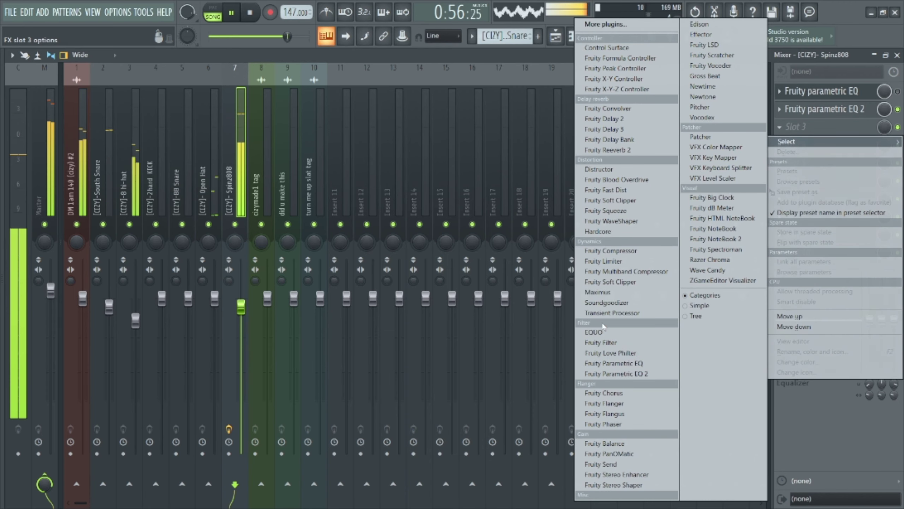
left_click(613, 284)
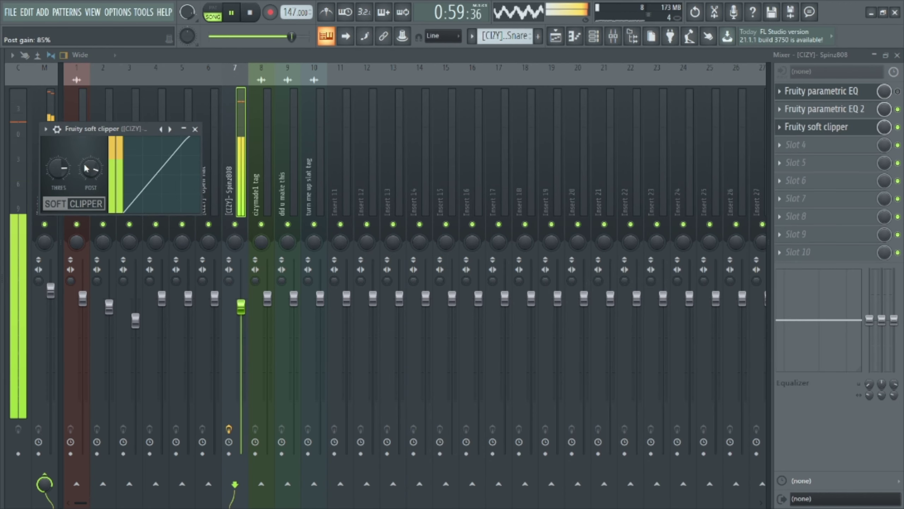
left_click_drag(86, 172, 85, 166)
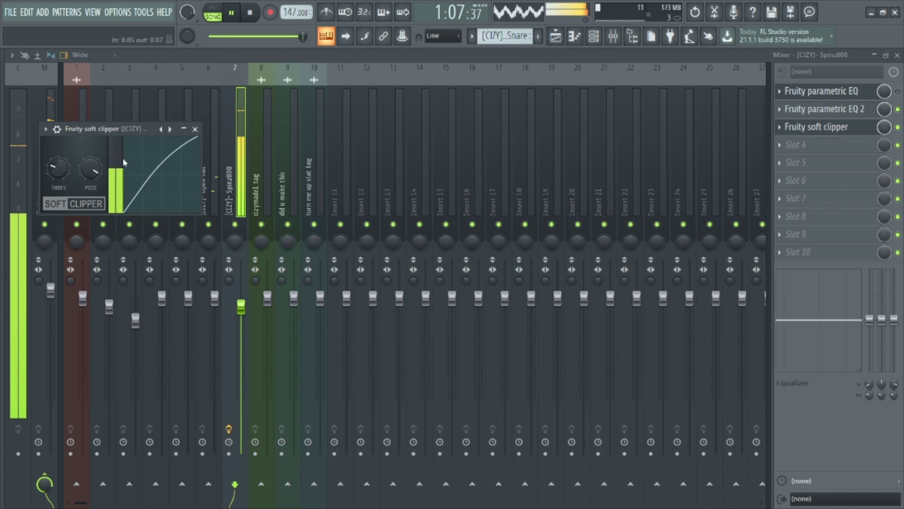
left_click(196, 130)
Step: Lower the mixer faders of Spinz808 and the three tag tracks, and mute the did u make this track
scroll(244, 308, "down", 2)
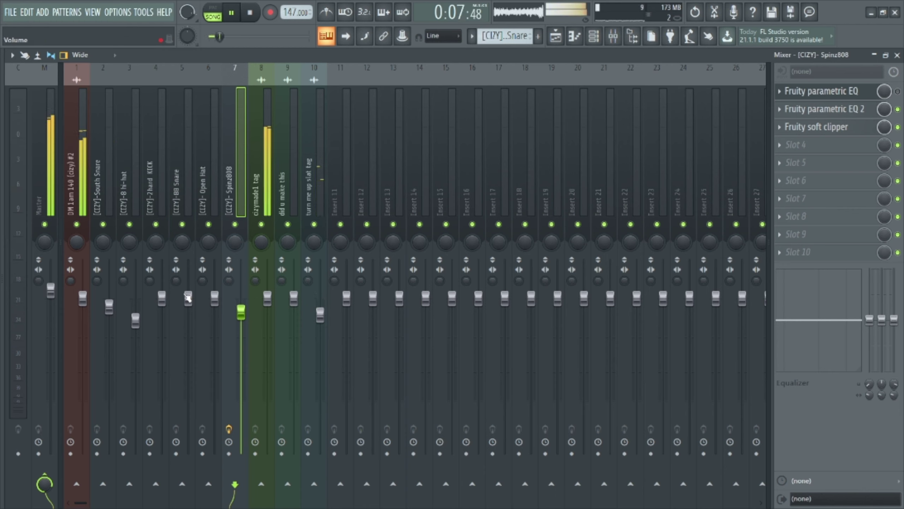
left_click_drag(268, 298, 293, 420)
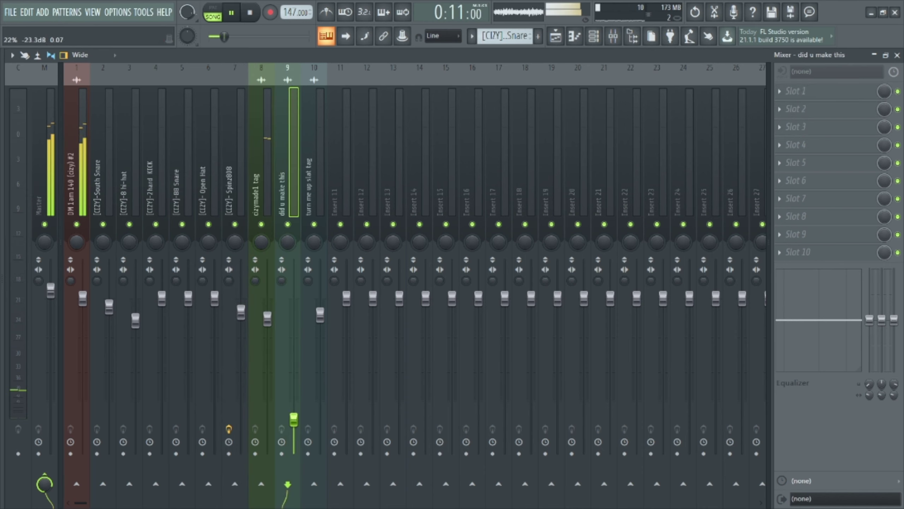
left_click(287, 224)
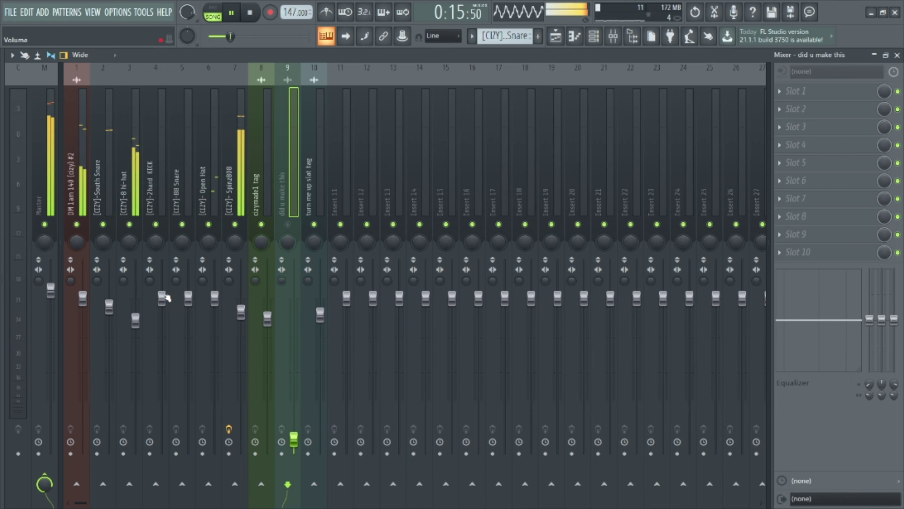
Step: Raise the 2hard KICK mixer fader to about 0.8 dB and select that mixer track
scroll(166, 299, "up", 3)
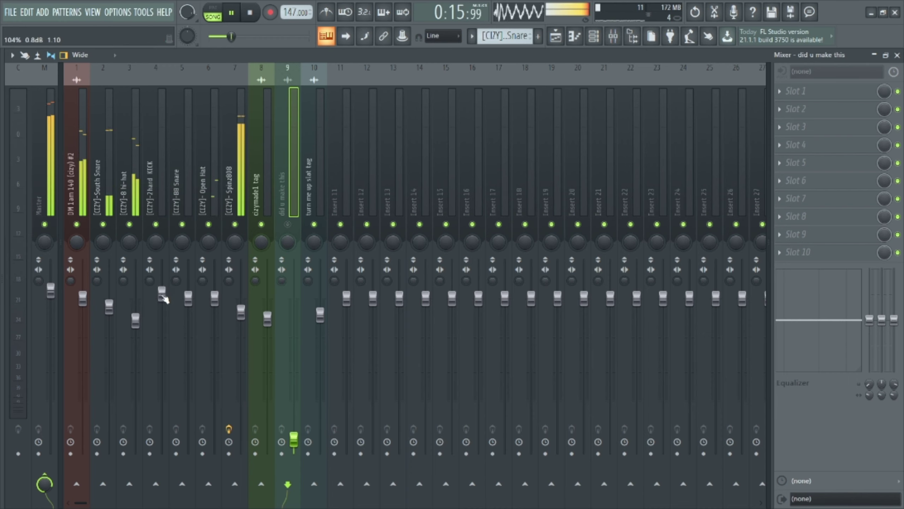
left_click(593, 36)
left_click(149, 89)
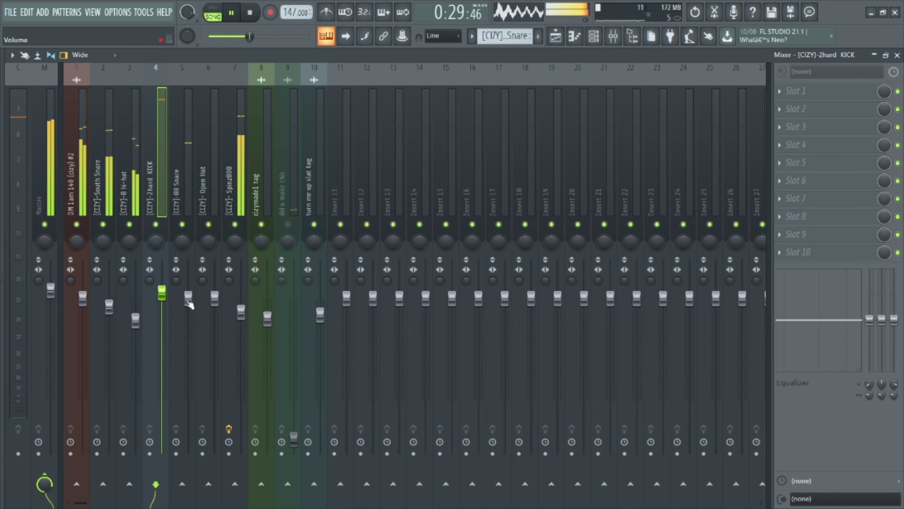
Step: Duplicate the DM 1am 140 (cizy) audio clip on Track 1 so the copy starts at bar 45
left_click(556, 38)
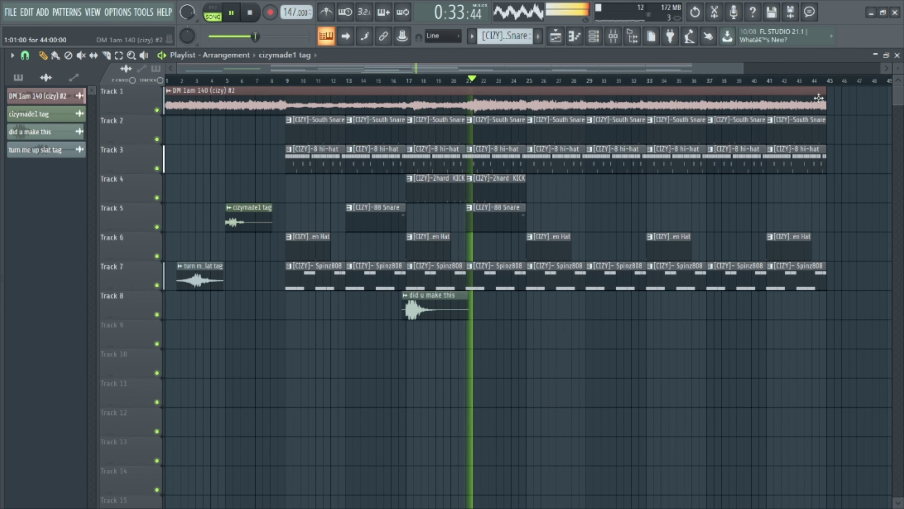
key("space")
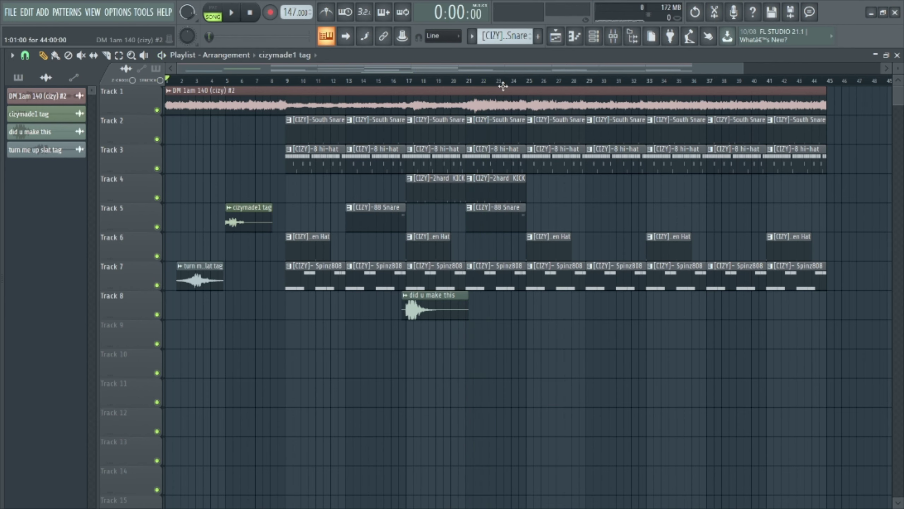
scroll(513, 83, "down", 1)
scroll(511, 81, "down", 1)
left_click_drag(744, 347, 323, 123)
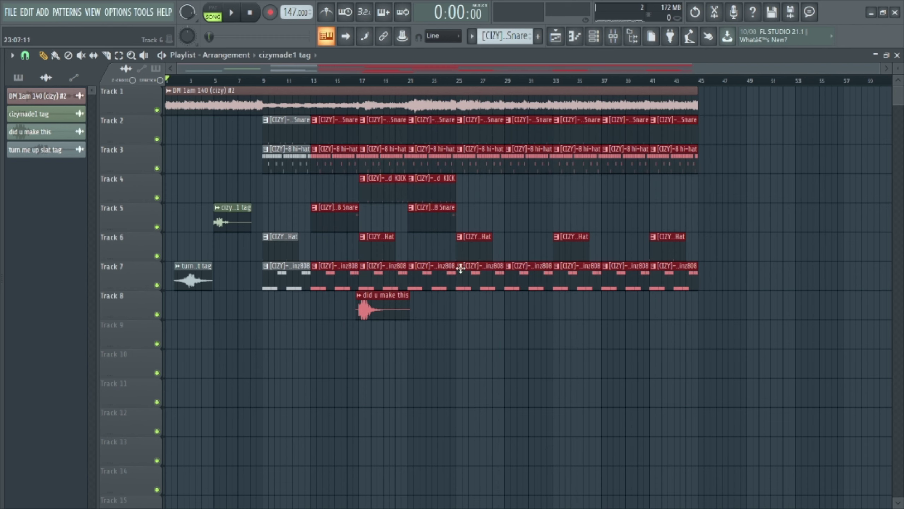
key("space")
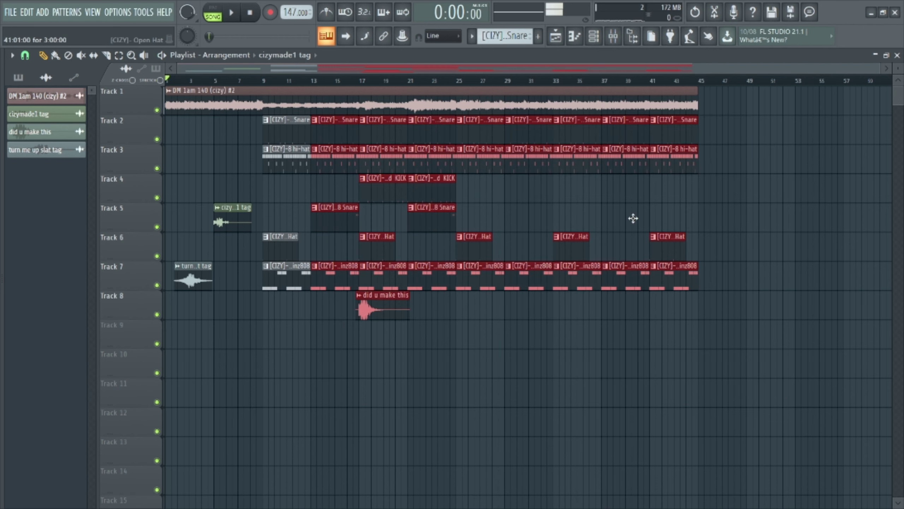
left_click(543, 95)
key("ctrl+b")
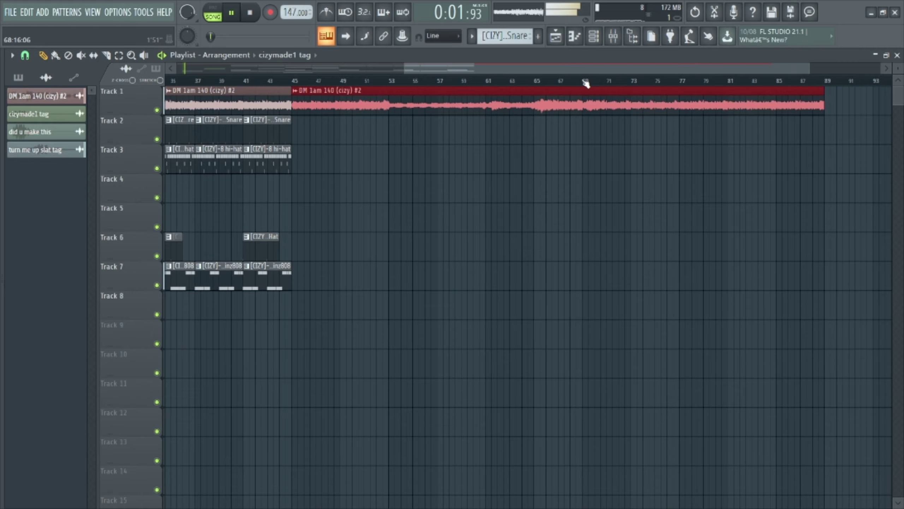
Step: Delete the turn me up slat tag clip near the start of Track 7
scroll(585, 84, "down", 3)
left_click(392, 275)
left_click_drag(319, 207, 341, 188)
right_click(354, 195)
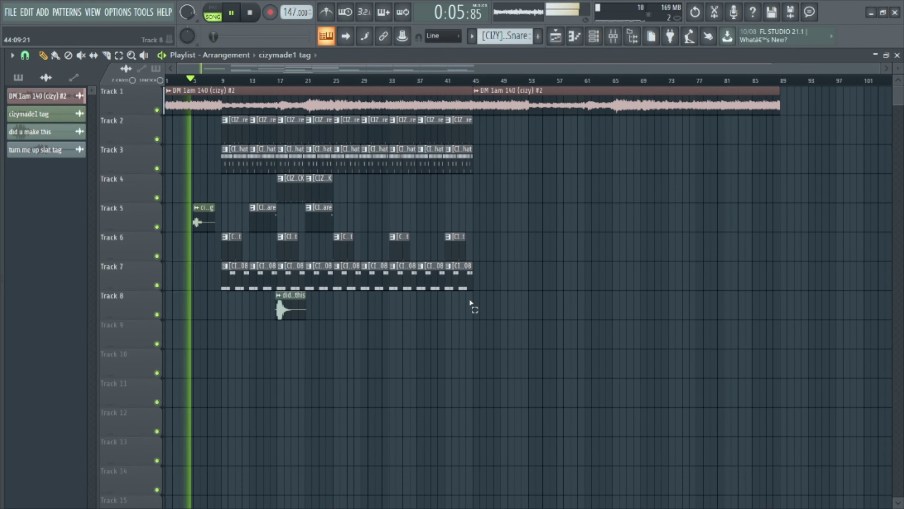
Step: Select all drum, Spinz808 and did u make this clips from bar 9 to bar 45 and duplicate them after the originals
left_click_drag(470, 317, 228, 135)
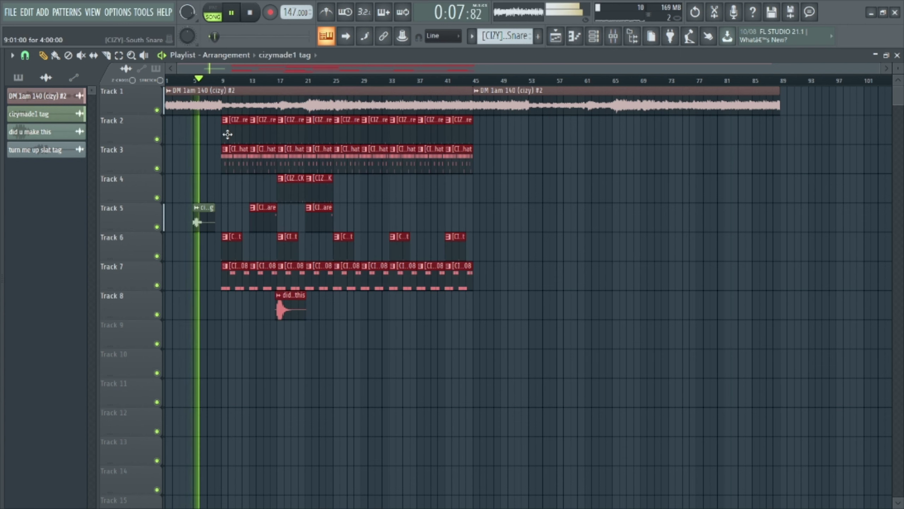
key("ctrl+b")
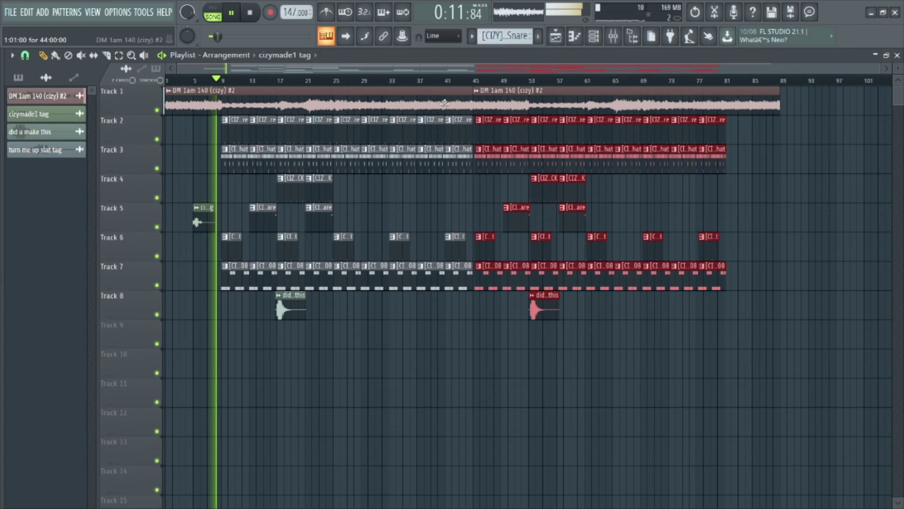
Step: Shift the duplicated clips earlier so they start exactly at bar 45, aligned with the second audio clip
scroll(479, 81, "up", 4)
scroll(475, 85, "up", 4)
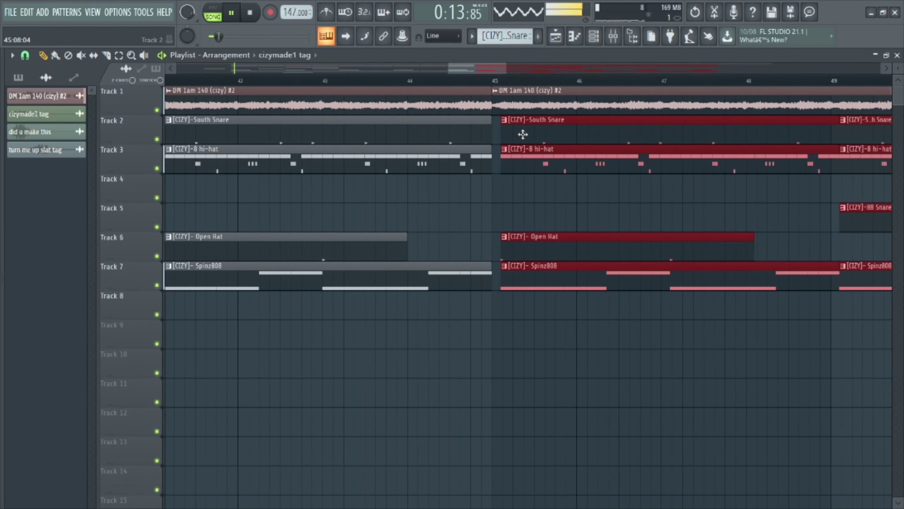
left_click_drag(524, 135, 520, 134)
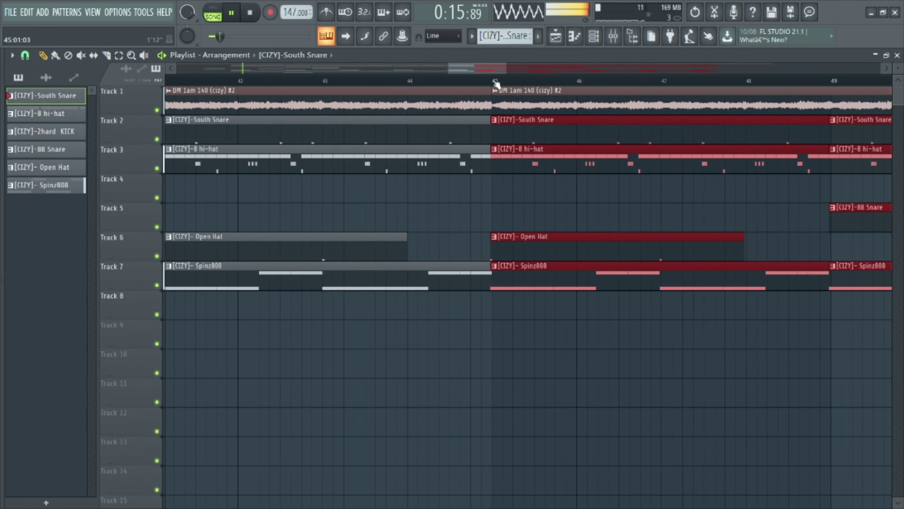
scroll(495, 79, "up", 3)
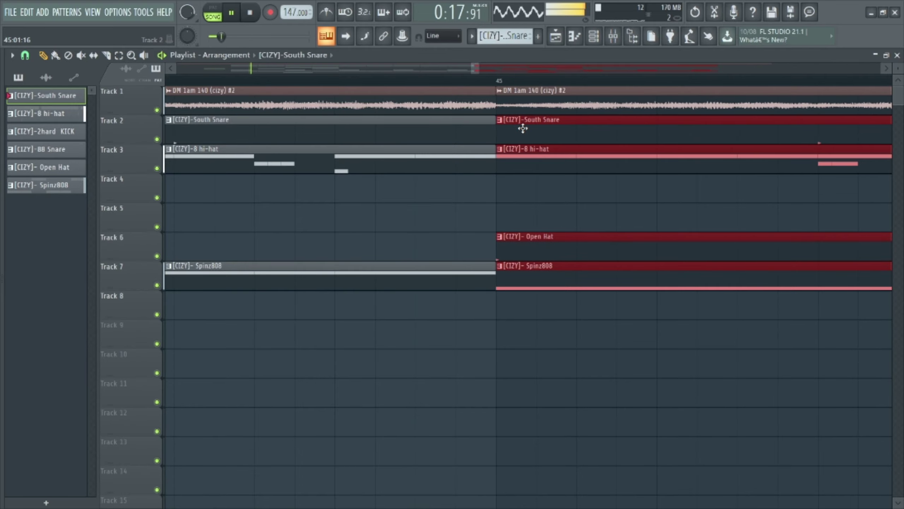
scroll(505, 86, "down", 6)
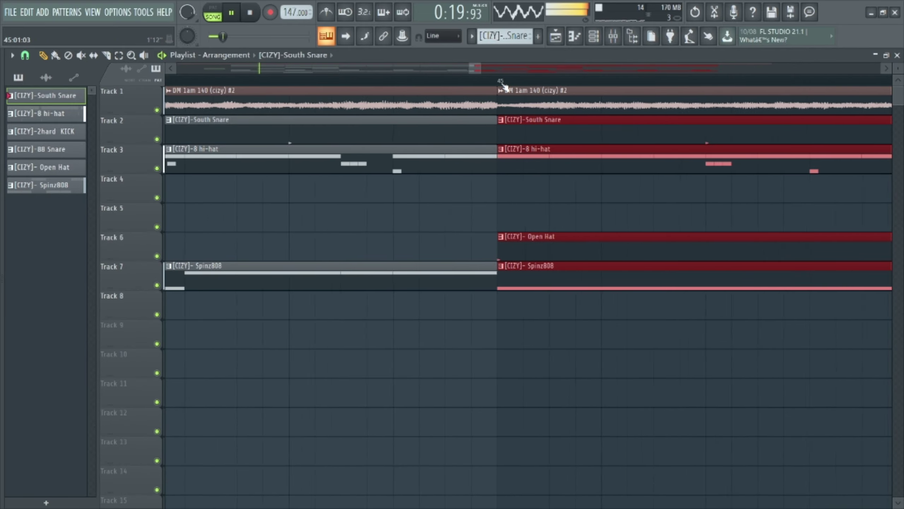
scroll(504, 87, "down", 4)
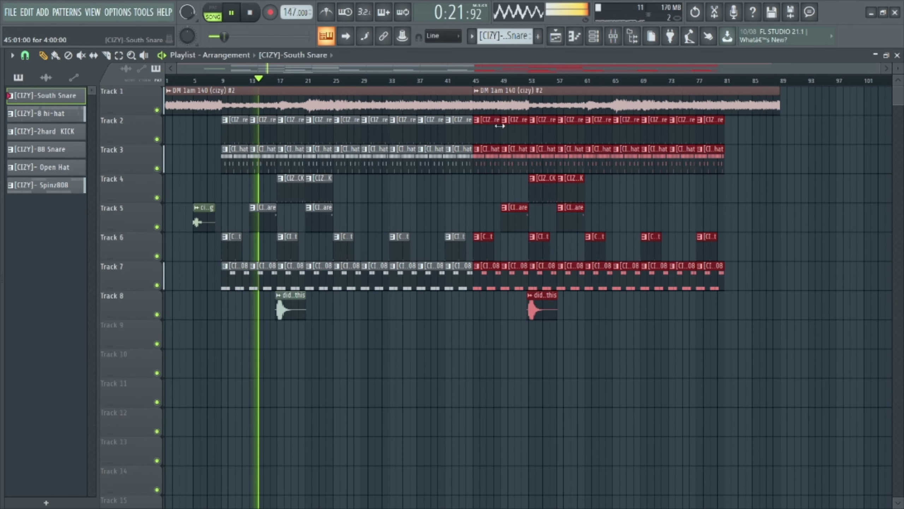
Step: Delete the South Snare, 8 hi-hat and Open Hat clips that start at bar 45
right_click(481, 129)
right_click(485, 157)
right_click(489, 249)
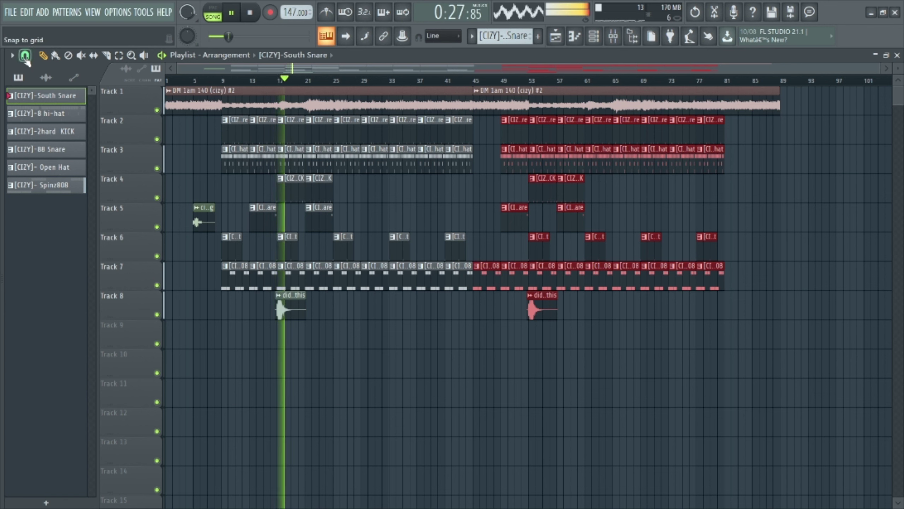
Step: Set the playlist's grid snapping to Beat and move the playback position back to about bar 8
left_click(25, 55)
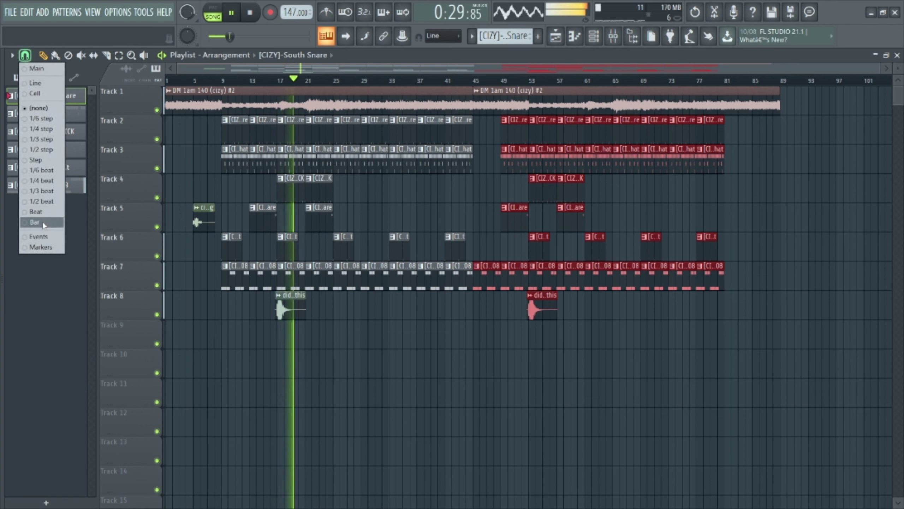
left_click(40, 210)
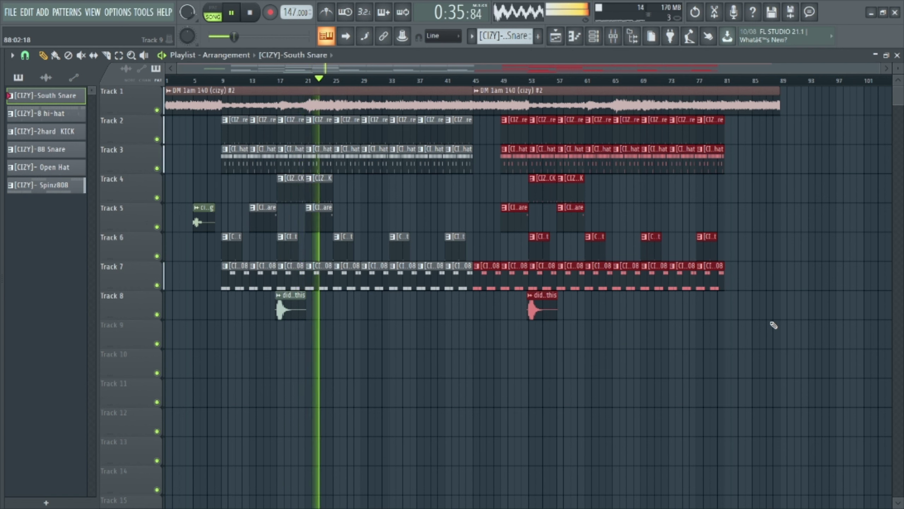
left_click(775, 81)
left_click_drag(778, 81, 216, 103)
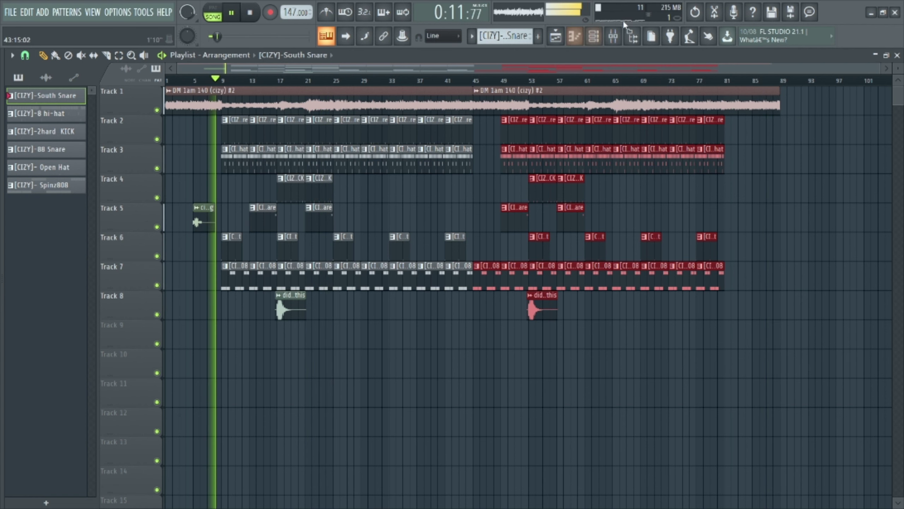
Step: Create an automation clip for the Master track's volume in the mixer
left_click(613, 35)
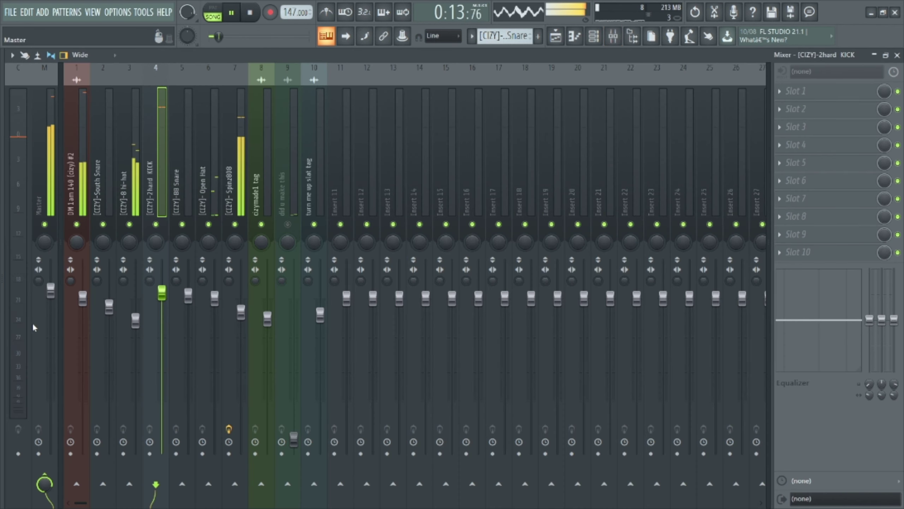
right_click(51, 290)
left_click(97, 359)
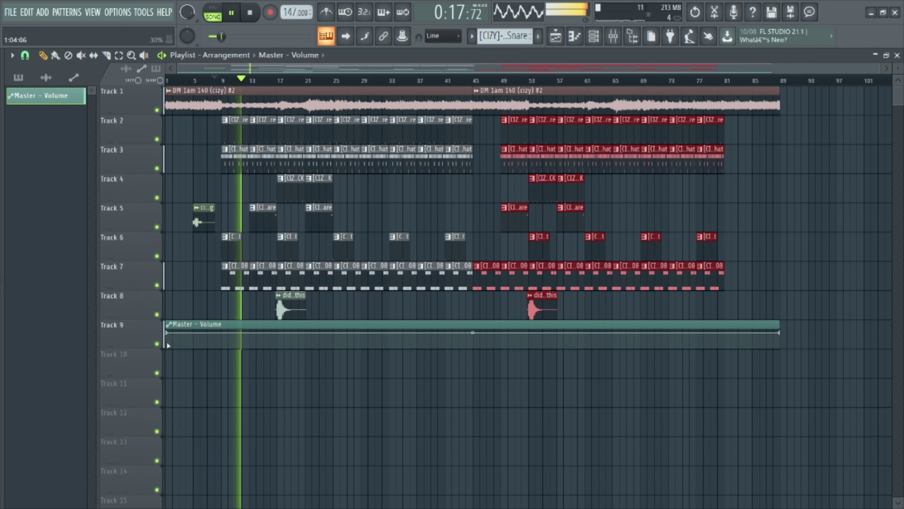
Step: Shape the Master volume automation to hold its starting value until bar 81 and fade to 0% at bar 90
right_click(166, 331)
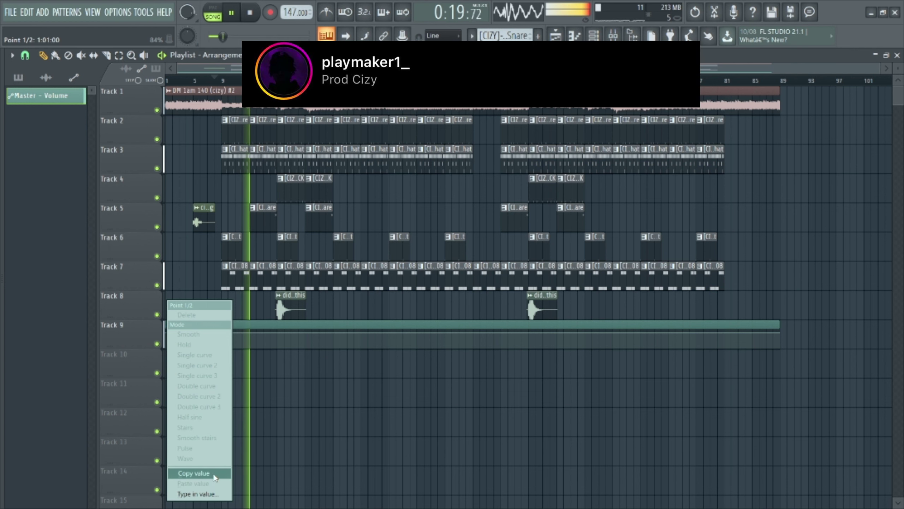
left_click(192, 472)
left_click(725, 334)
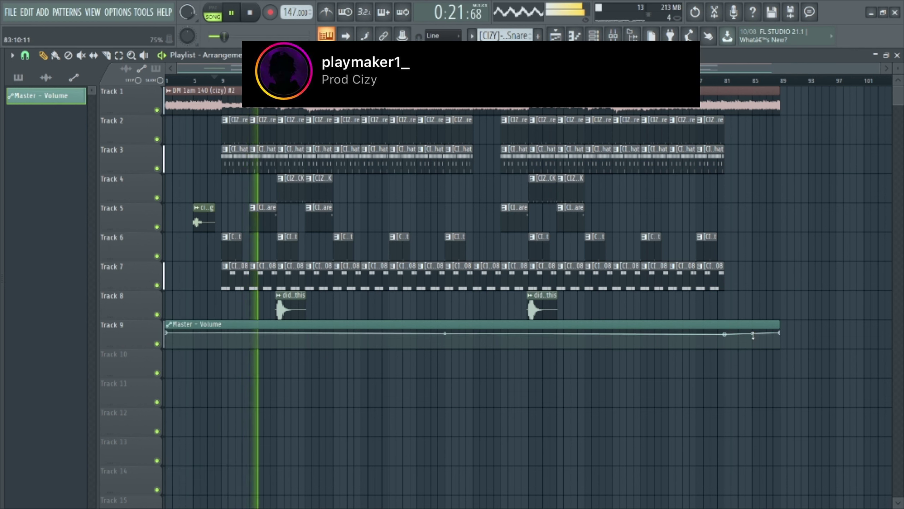
left_click_drag(779, 332, 776, 388)
right_click(729, 335)
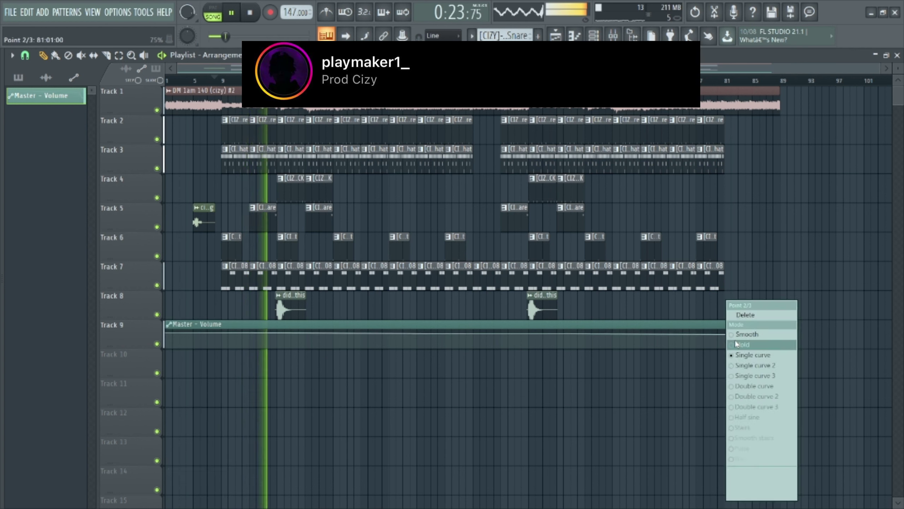
left_click(755, 484)
left_click_drag(782, 347, 791, 354)
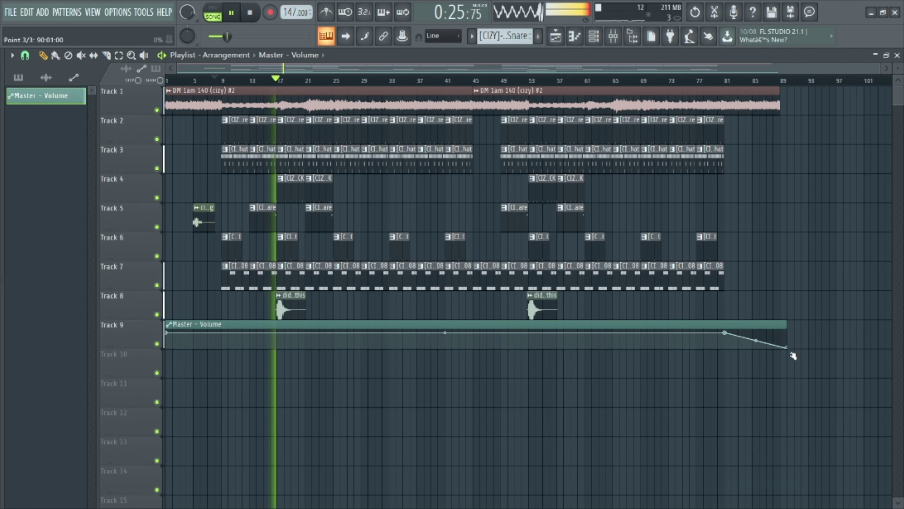
scroll(784, 81, "down", 1)
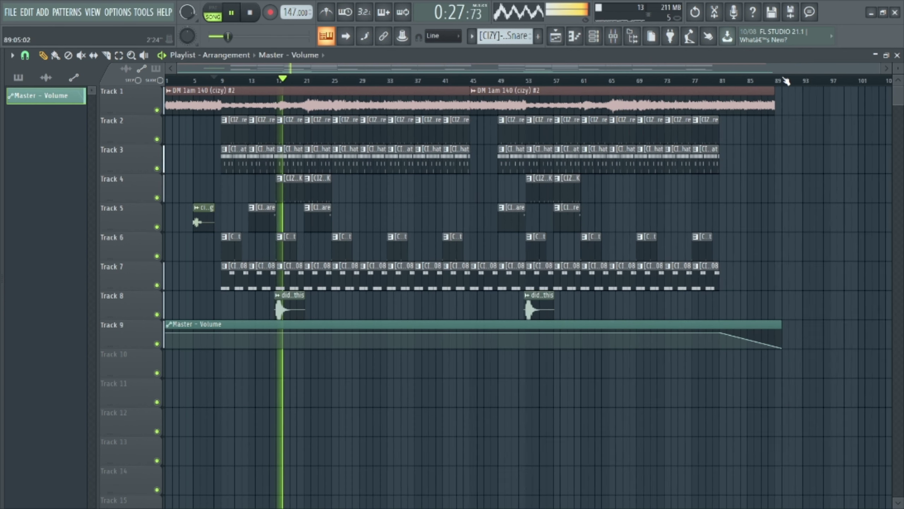